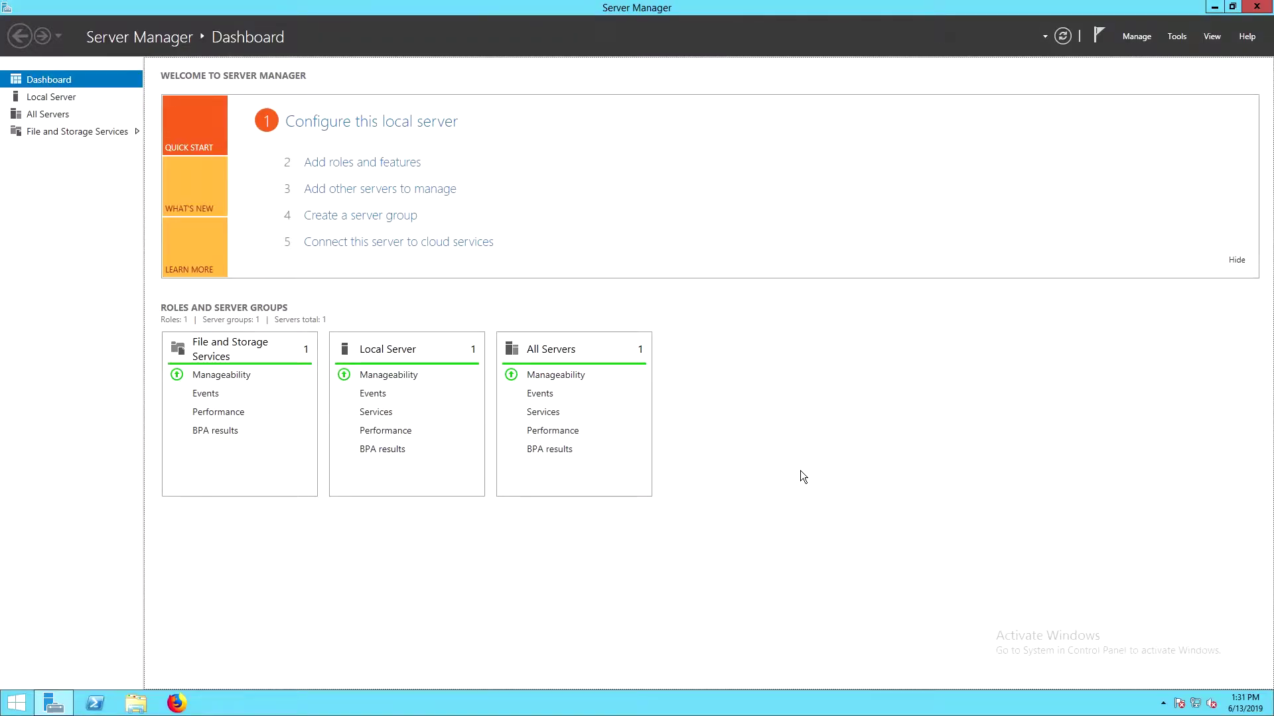
- View the computer's basic system information, then close that window
{"action": "right_click", "coordinate": [22, 700]}
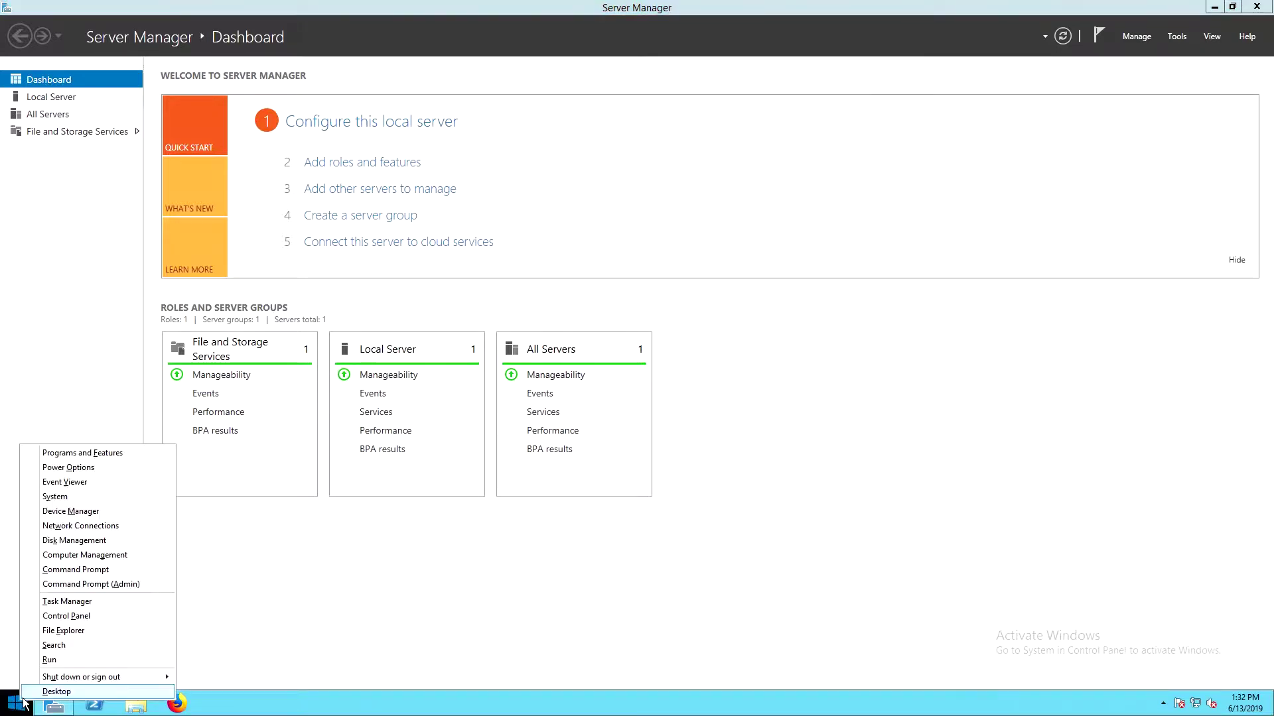
{"action": "left_click", "coordinate": [59, 498]}
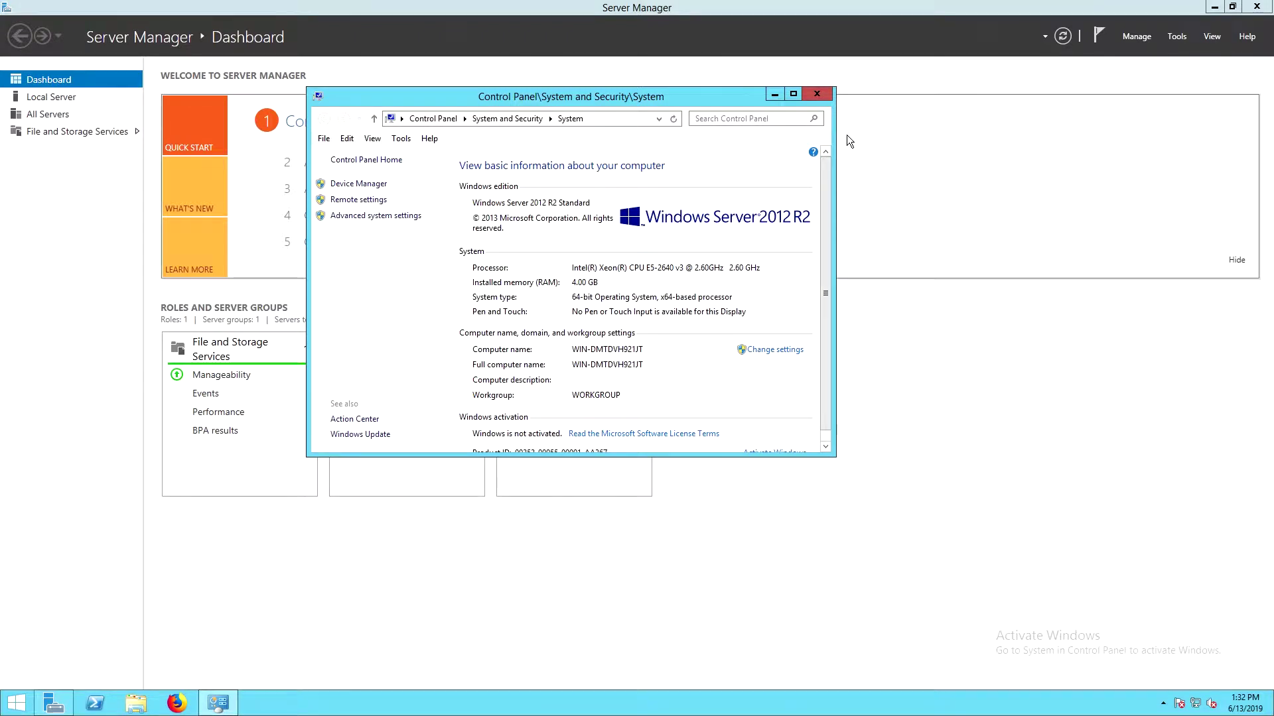
{"action": "left_click", "coordinate": [817, 95]}
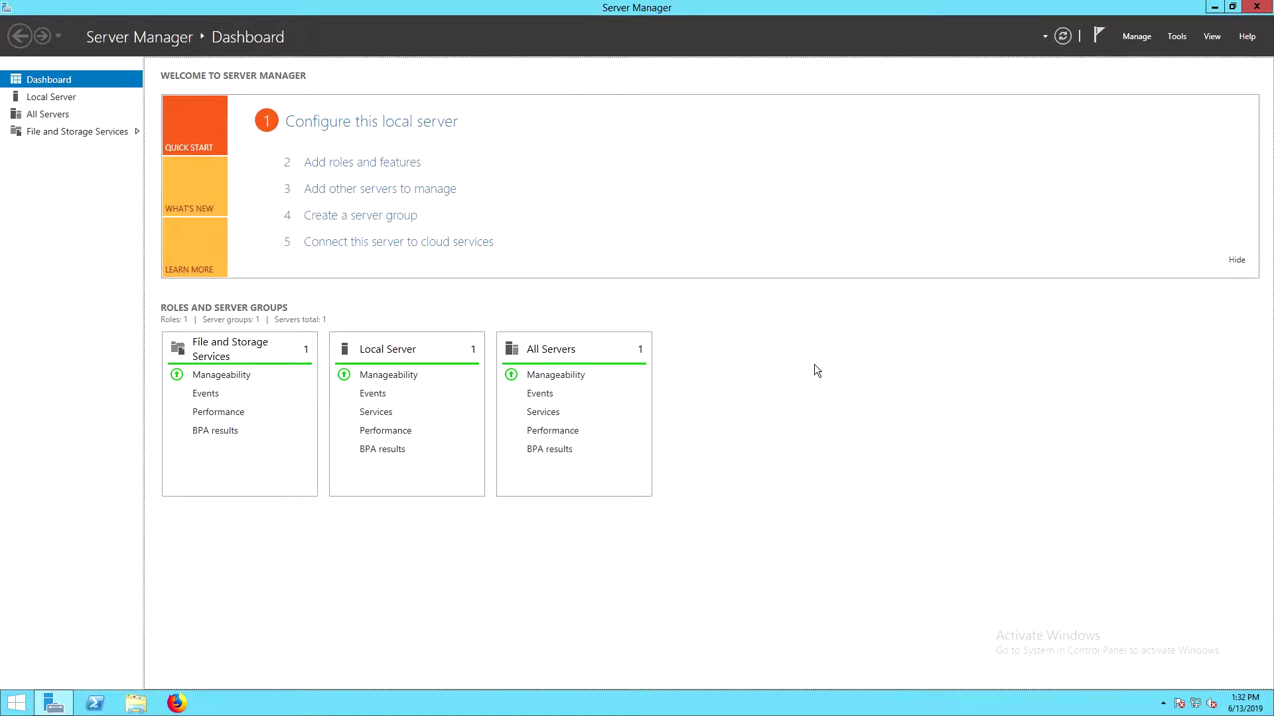
- In an admin Command Prompt in the LunaClient folder, run vtl verify to find partition ISC in slot 1
{"action": "right_click", "coordinate": [20, 705]}
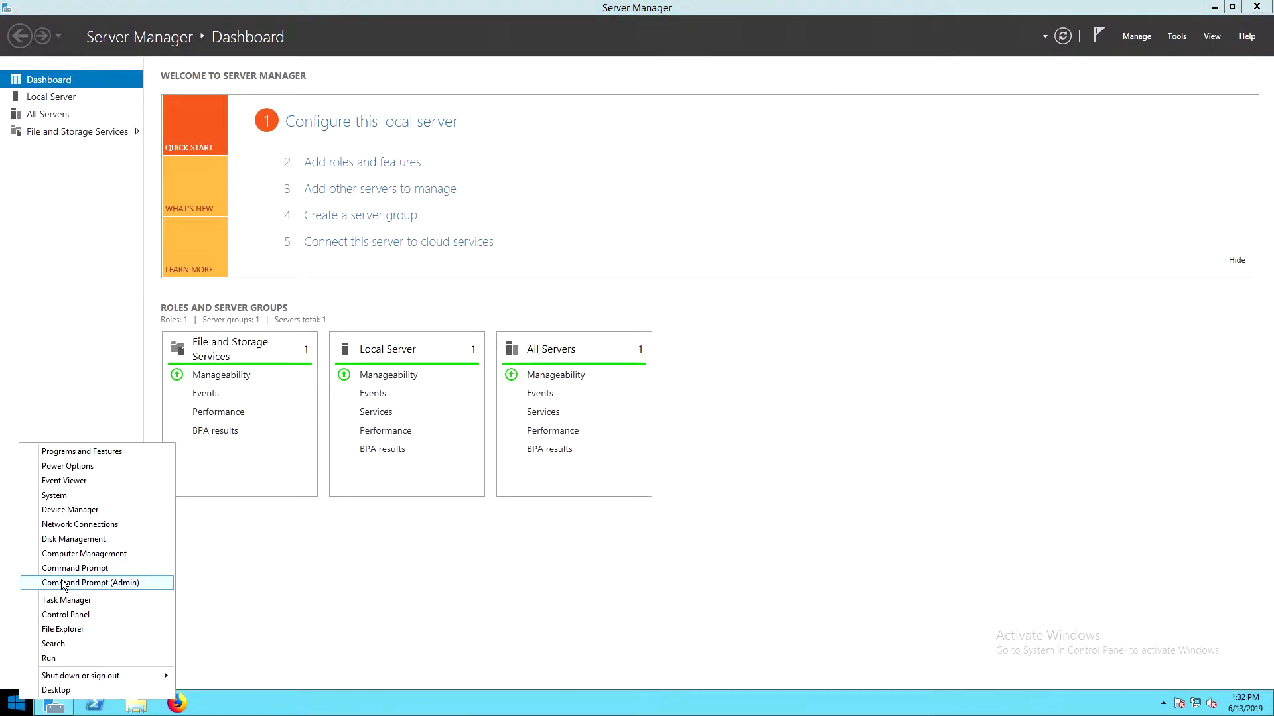
{"action": "left_click", "coordinate": [63, 583]}
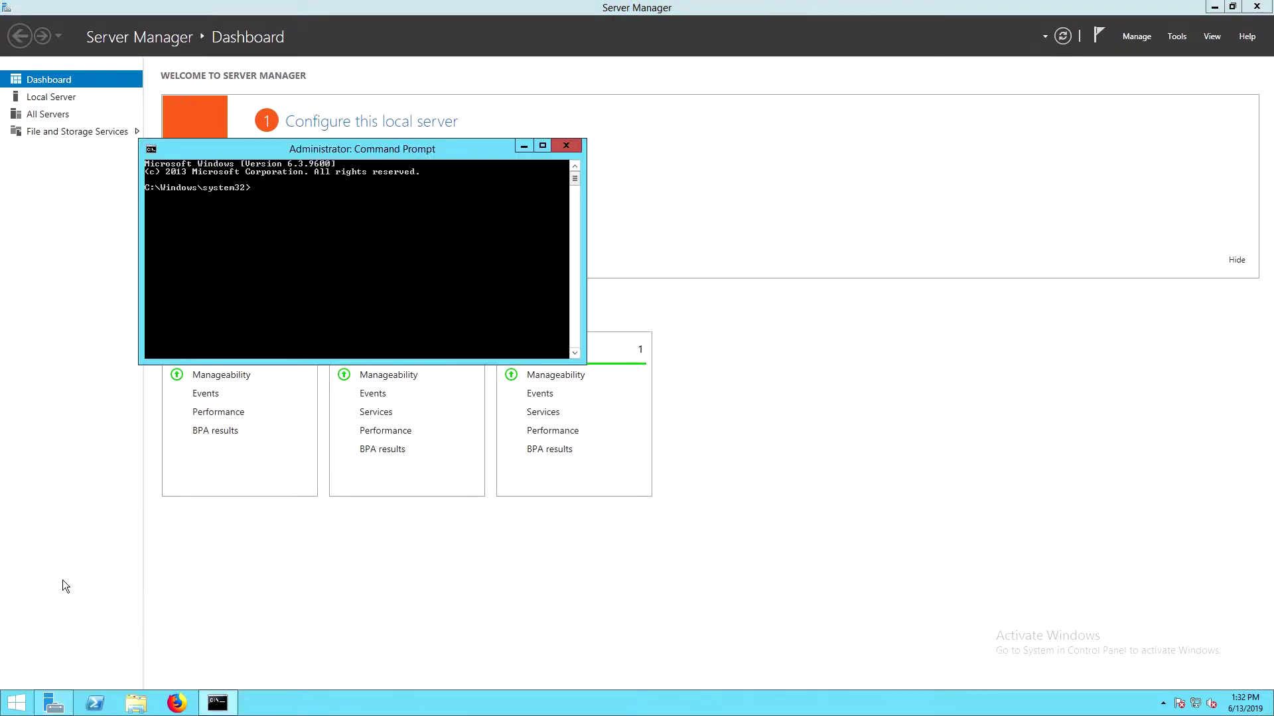
{"action": "right_click", "coordinate": [362, 259]}
{"action": "key", "text": "Return"}
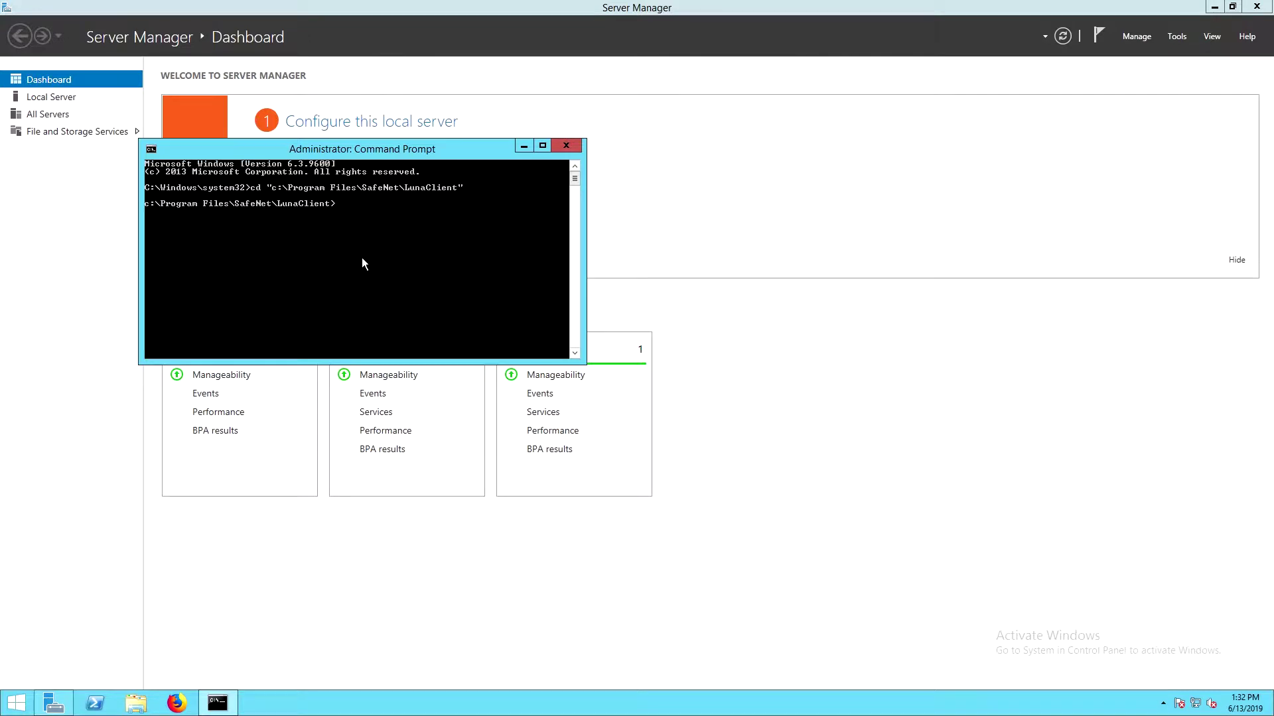
{"action": "type", "text": "vtl verify"}
{"action": "key", "text": "Return"}
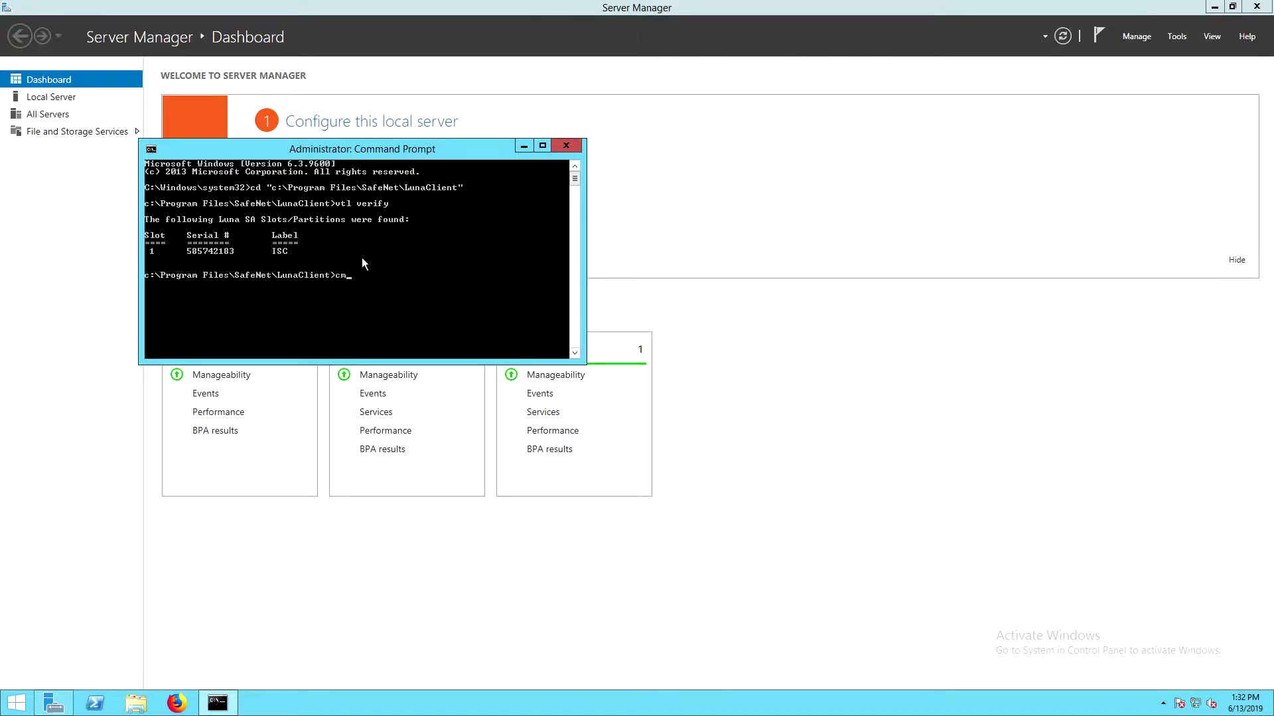
- Run cmu list with the partition password to list the HSM partition's objects
{"action": "type", "text": "cmu list"}
{"action": "key", "text": "Return"}
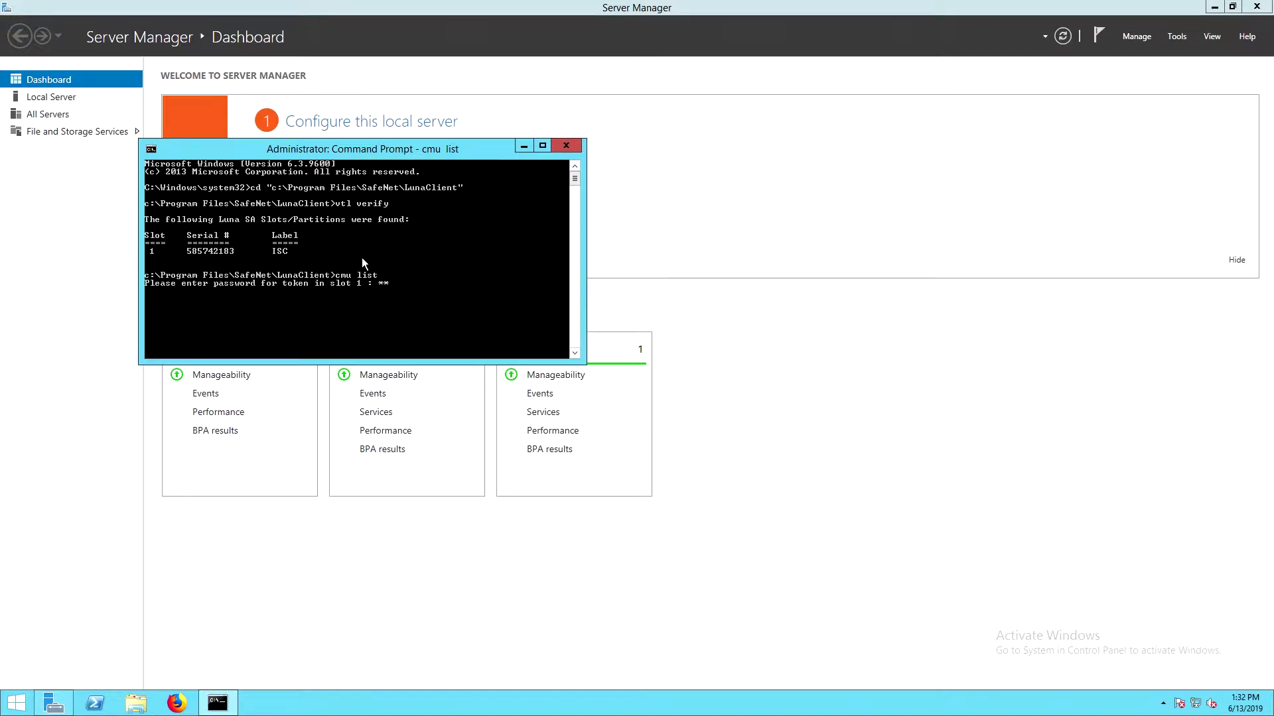
{"action": "type", "text": "**"}
{"action": "key", "text": "Return"}
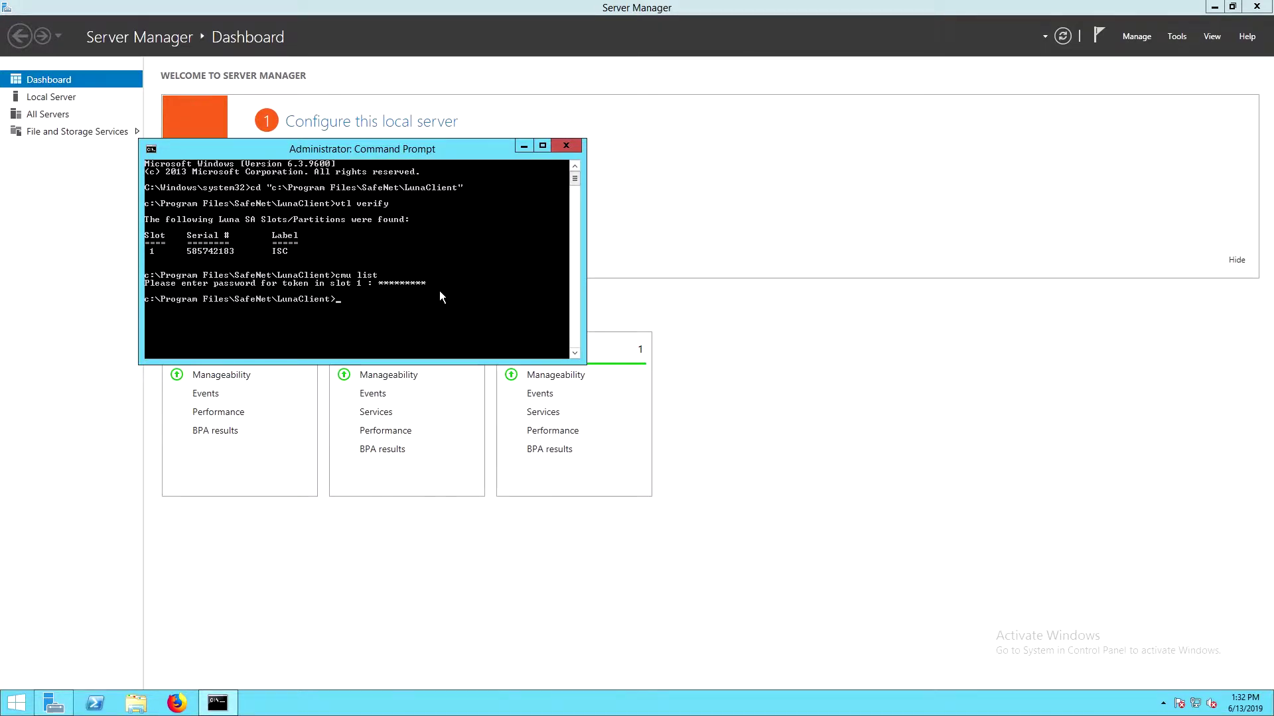
{"action": "key", "text": "alt+Tab"}
- Install CertAgent 7.0.5 with default components and folder, port 9001 and server IP 10.106.155.101
{"action": "left_click", "coordinate": [432, 234]}
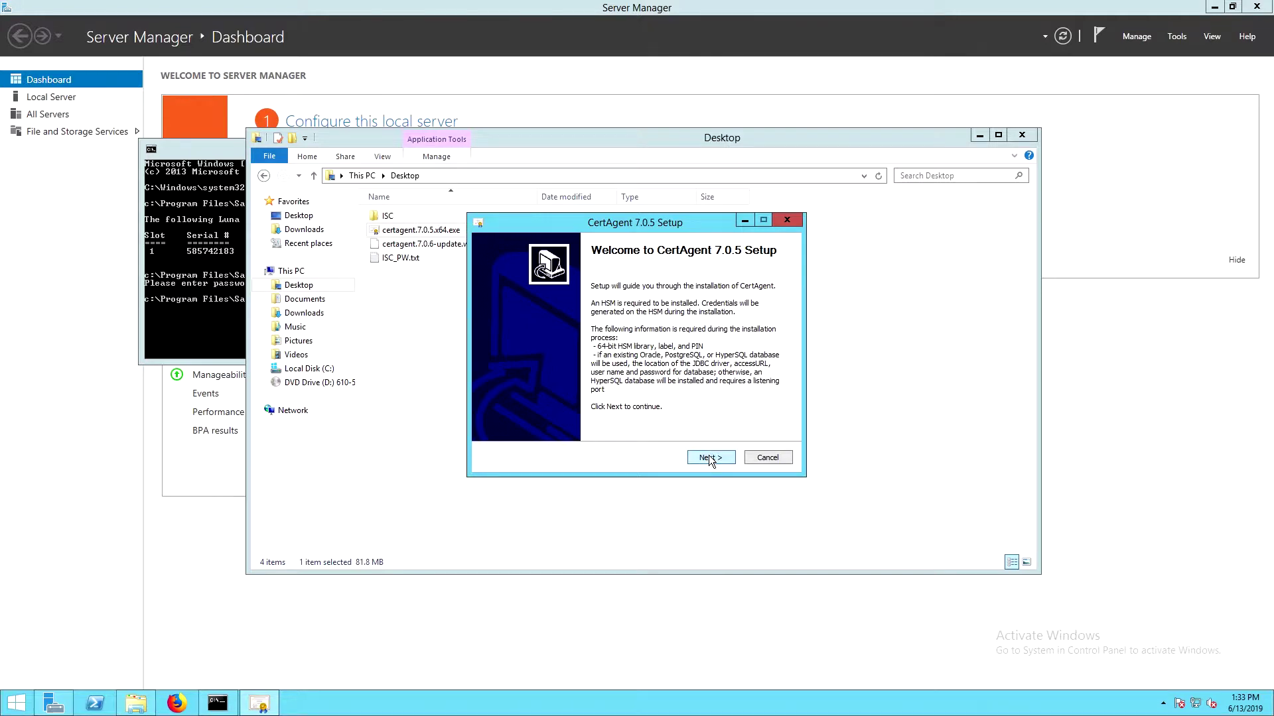
{"action": "left_click", "coordinate": [710, 457]}
{"action": "left_click", "coordinate": [709, 455]}
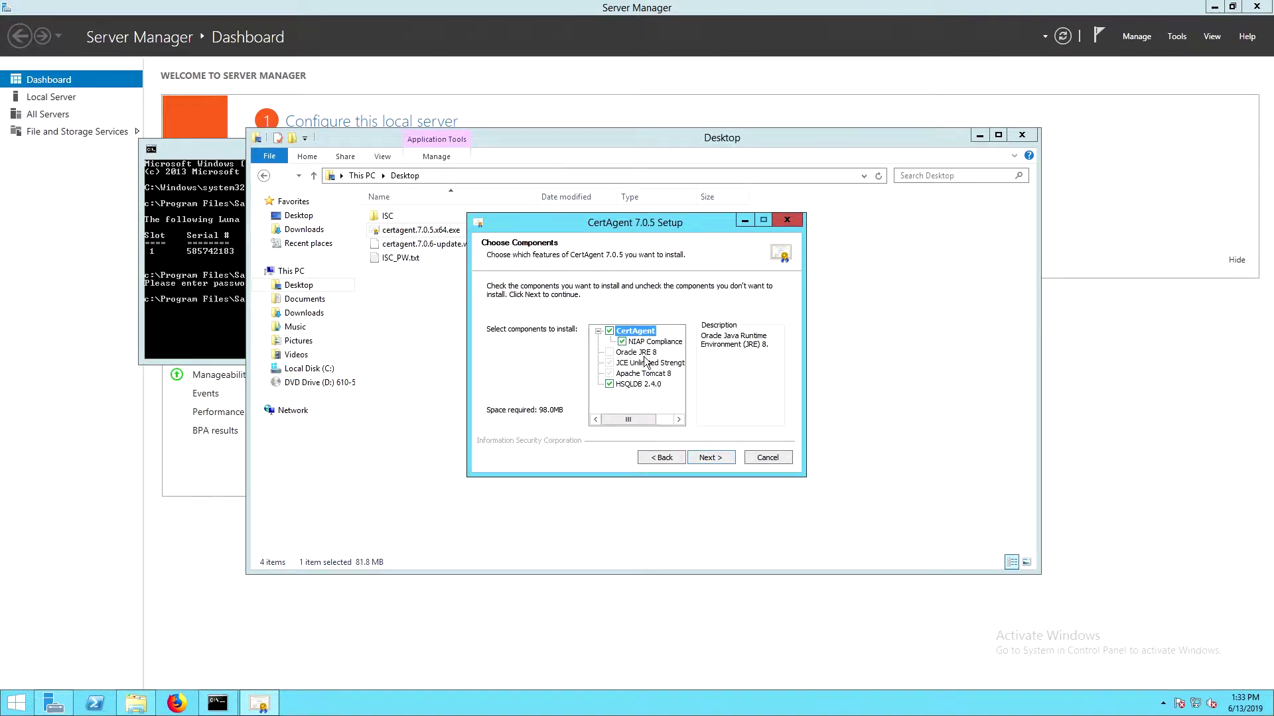
{"action": "left_click", "coordinate": [714, 458]}
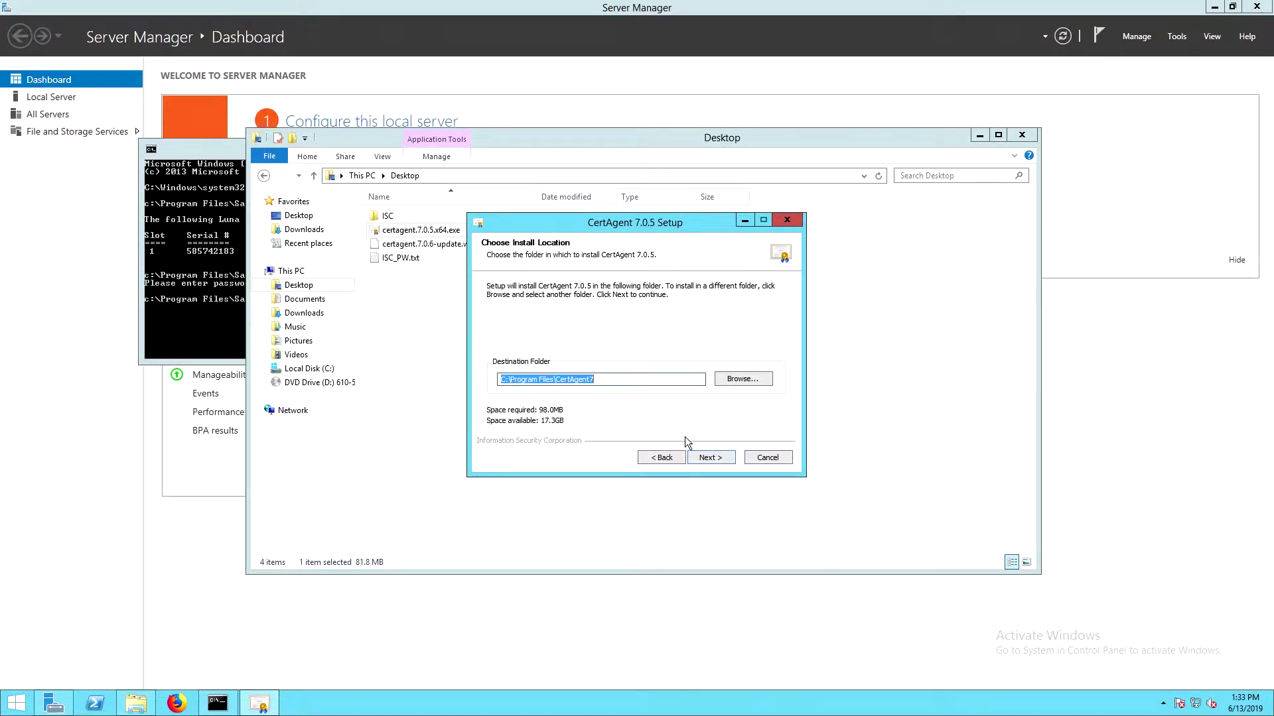
{"action": "left_click", "coordinate": [706, 455]}
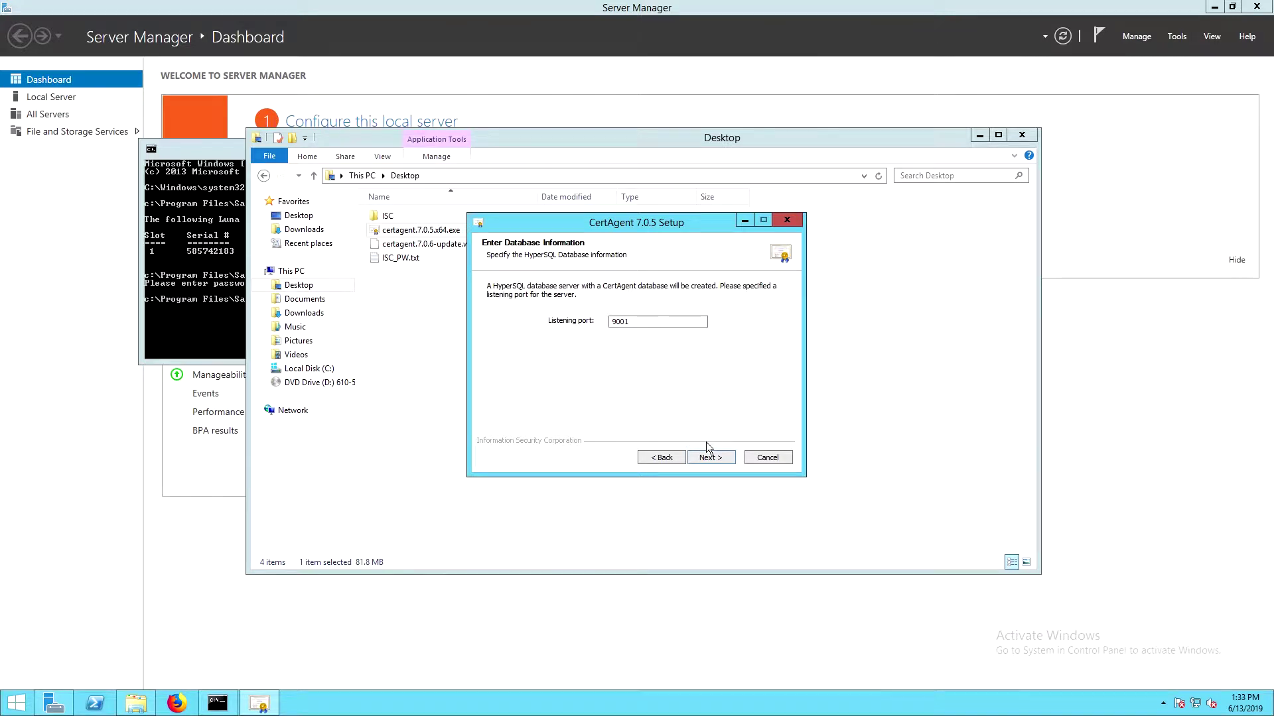
{"action": "left_click", "coordinate": [715, 459]}
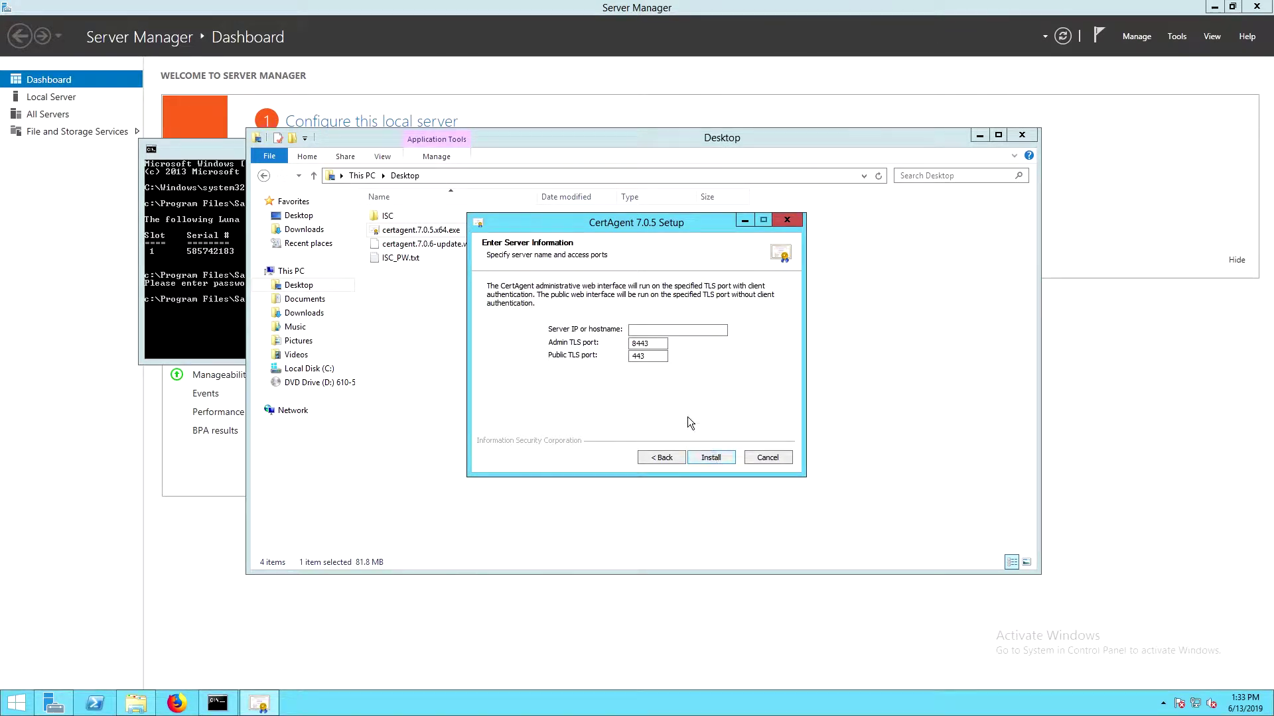
{"action": "left_click", "coordinate": [640, 329]}
{"action": "type", "text": "10.106.155.101"}
{"action": "left_click", "coordinate": [712, 457]}
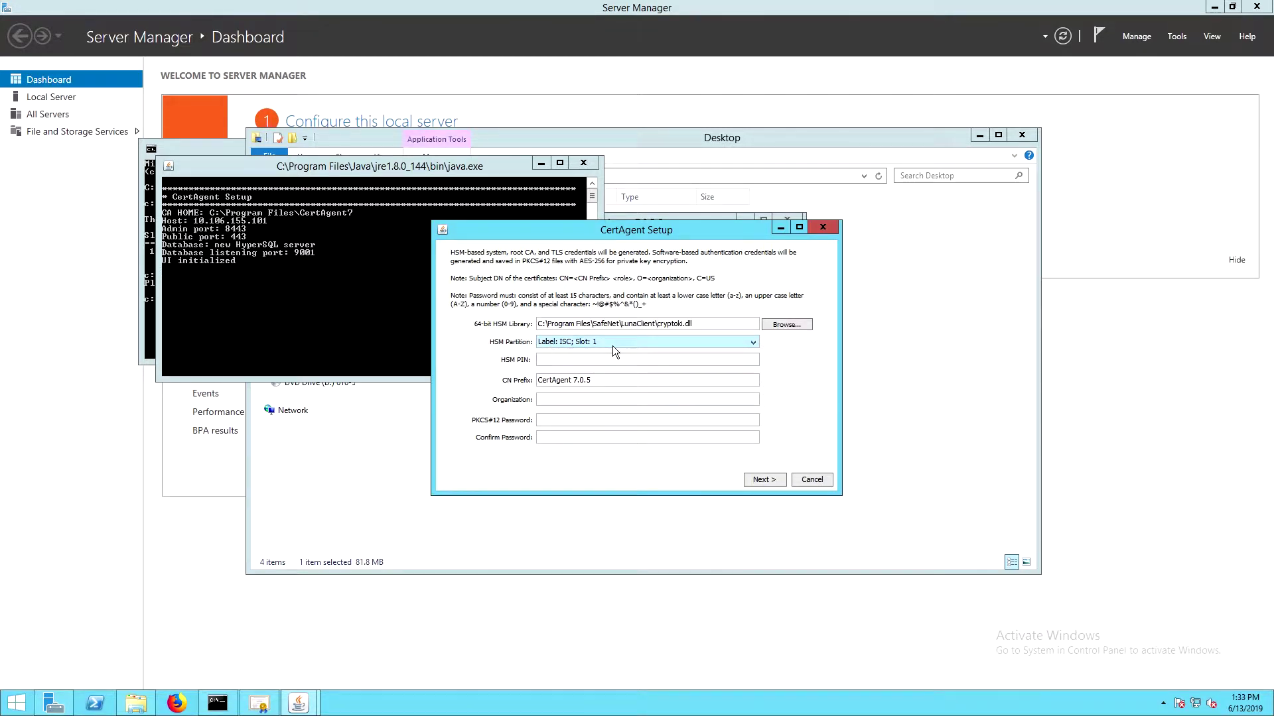
- Enter the HSM PIN, organization 'SafeNet AT', and the PKCS#12 password with its confirmation
{"action": "left_click", "coordinate": [550, 361]}
{"action": "type", "text": "•••••••••"}
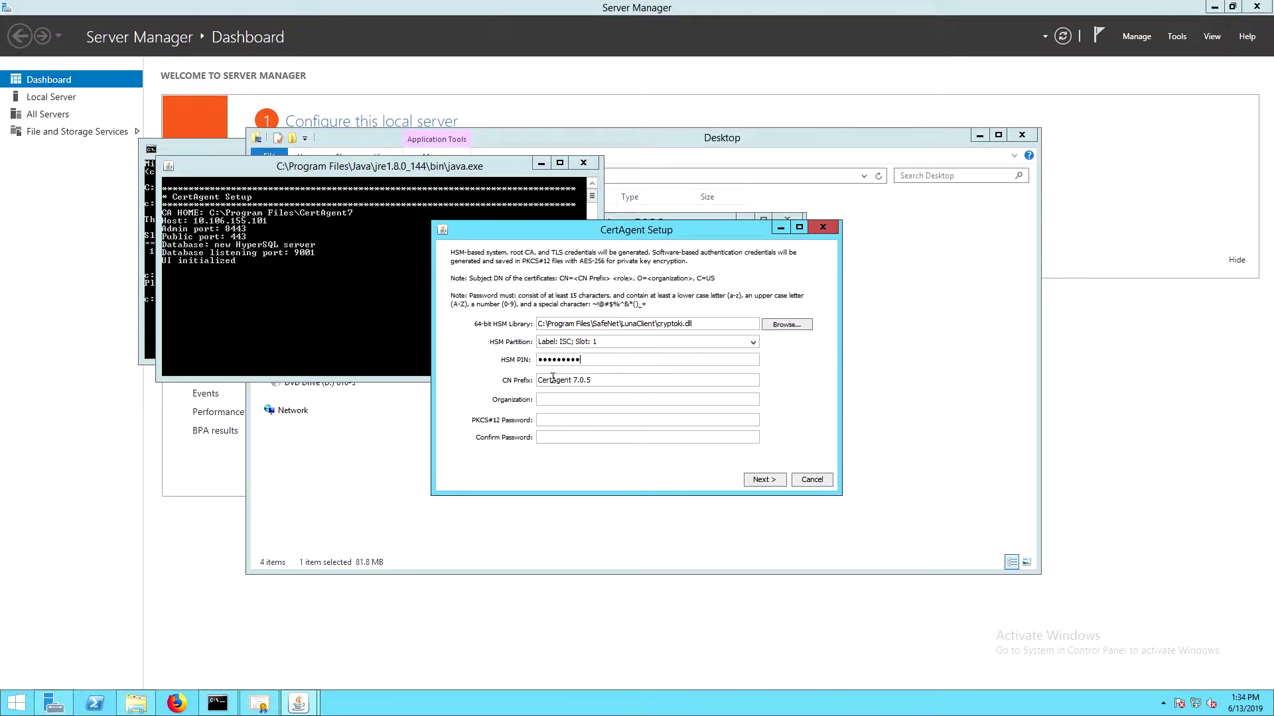
{"action": "left_click", "coordinate": [548, 400]}
{"action": "type", "text": "SafeNet AT"}
{"action": "left_click", "coordinate": [549, 420]}
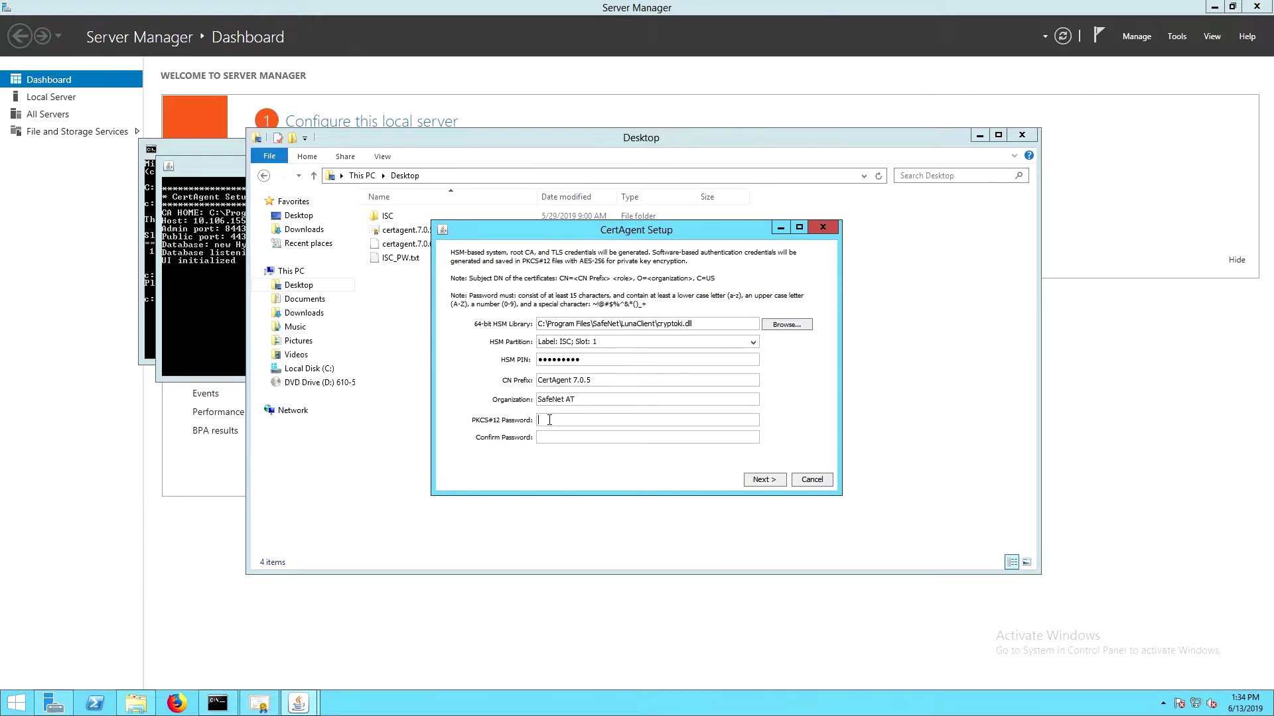
{"action": "key", "text": "ctrl+v"}
{"action": "left_click", "coordinate": [549, 438]}
{"action": "key", "text": "ctrl+v"}
- Paste the HyperSQL SA and certagent user passwords, then generate credentials until installation completes
{"action": "left_click", "coordinate": [762, 481]}
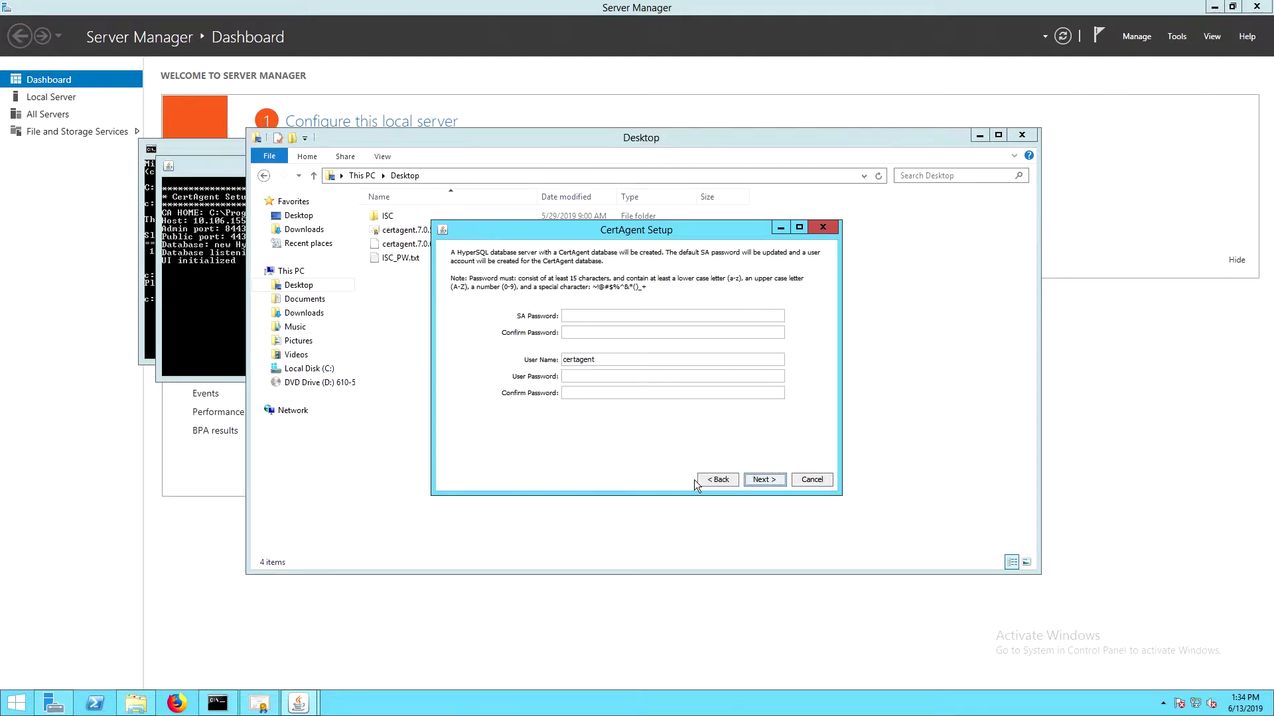
{"action": "left_click", "coordinate": [575, 317]}
{"action": "key", "text": "ctrl+v"}
{"action": "key", "text": "ctrl+v"}
{"action": "key", "text": "ctrl+v"}
{"action": "left_click", "coordinate": [573, 393]}
{"action": "key", "text": "ctrl+v"}
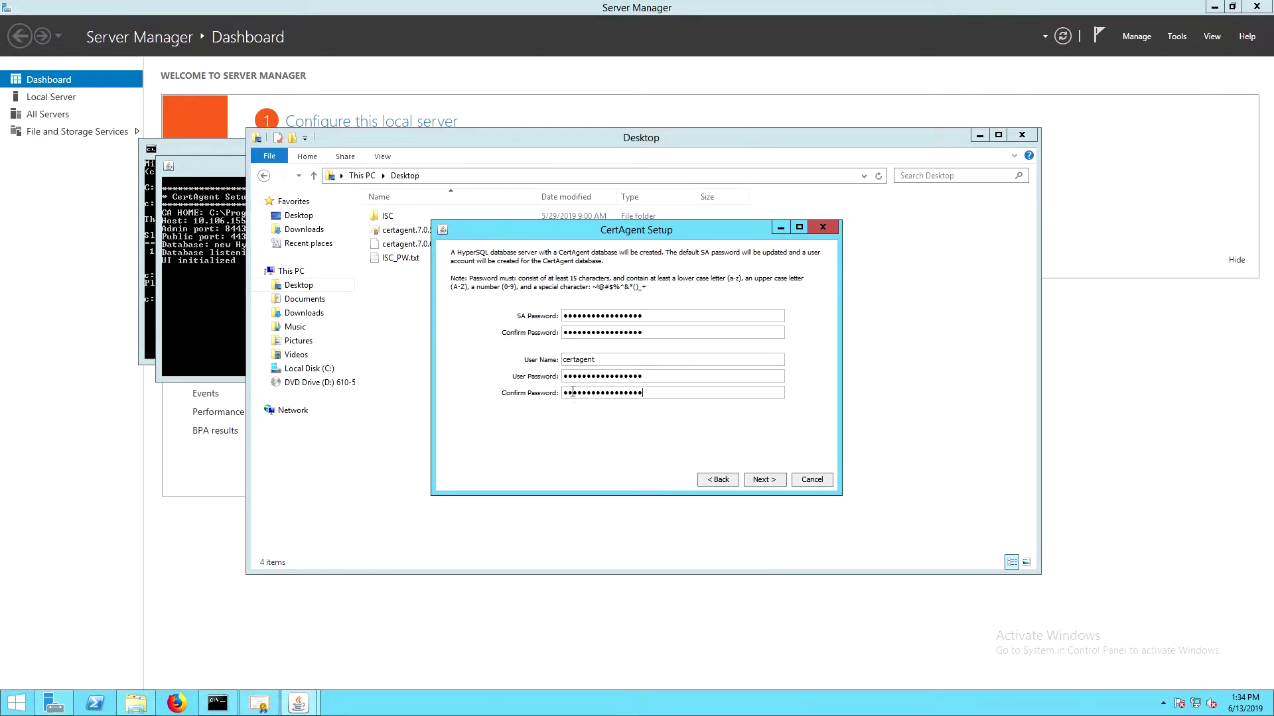
{"action": "left_click", "coordinate": [766, 480]}
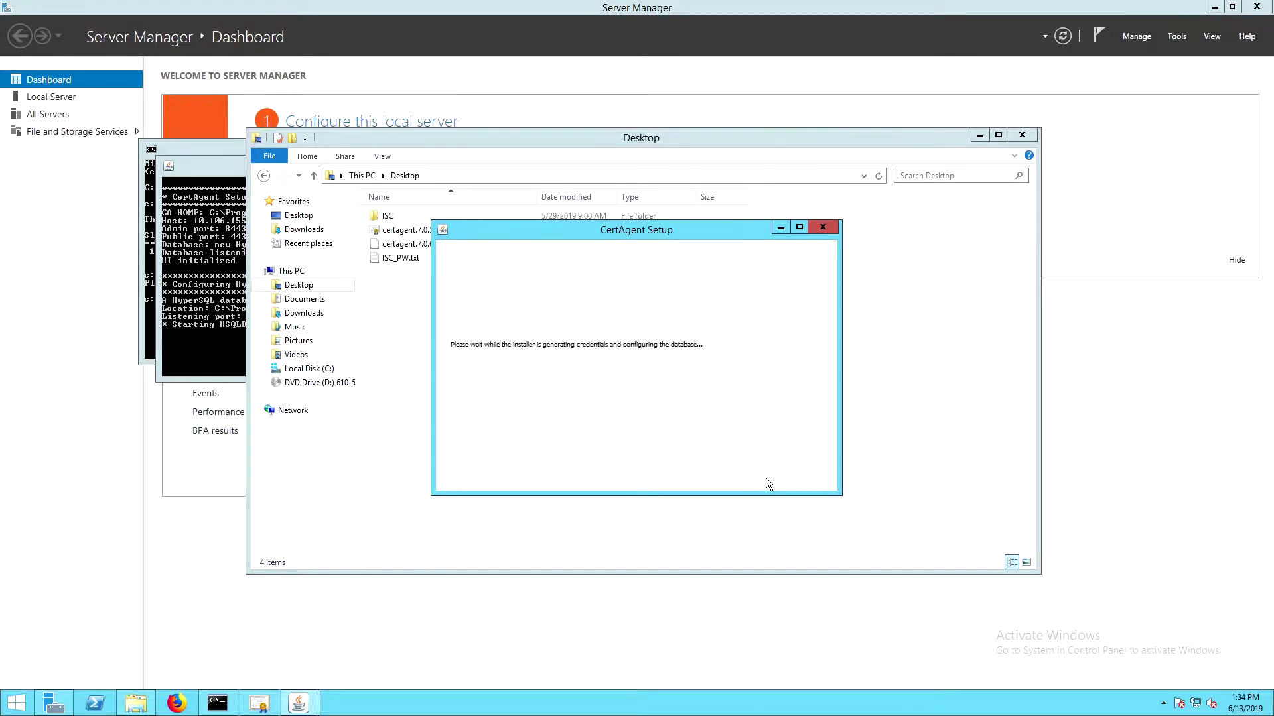
{"action": "left_click", "coordinate": [227, 165]}
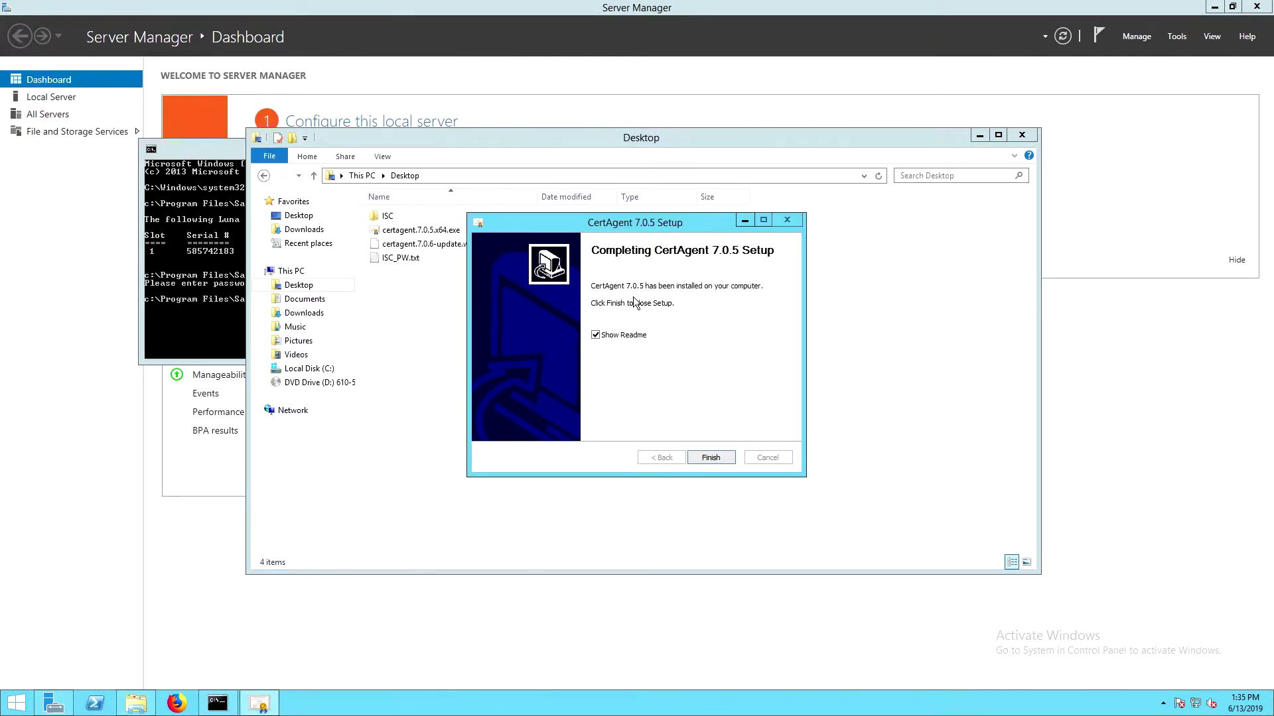
- Finish setup and read the Admin and CA Account login URLs in readme.txt
{"action": "left_click", "coordinate": [706, 457]}
{"action": "left_click_drag", "start_coordinate": [498, 233], "coordinate": [629, 234]}
{"action": "scroll", "coordinate": [437, 202], "scroll_direction": "down", "scroll_amount": 2}
{"action": "scroll", "coordinate": [437, 202], "scroll_direction": "down", "scroll_amount": 1}
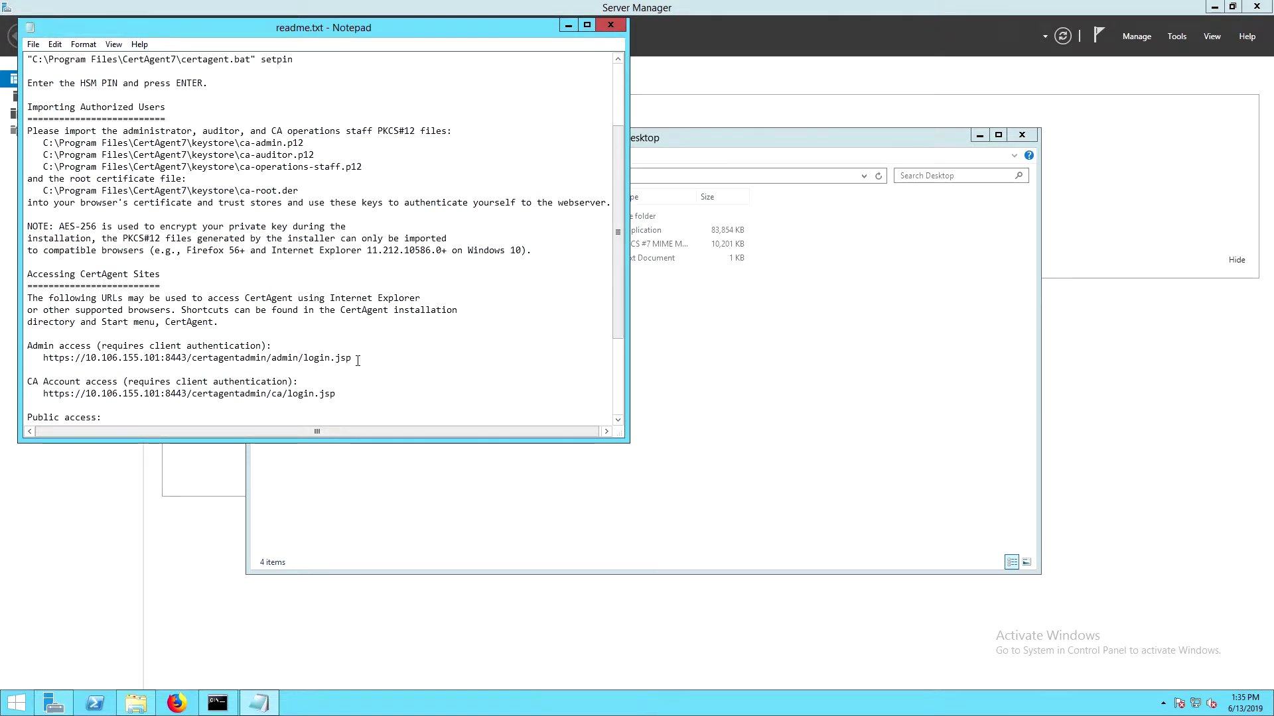
{"action": "left_click_drag", "start_coordinate": [354, 359], "coordinate": [35, 361]}
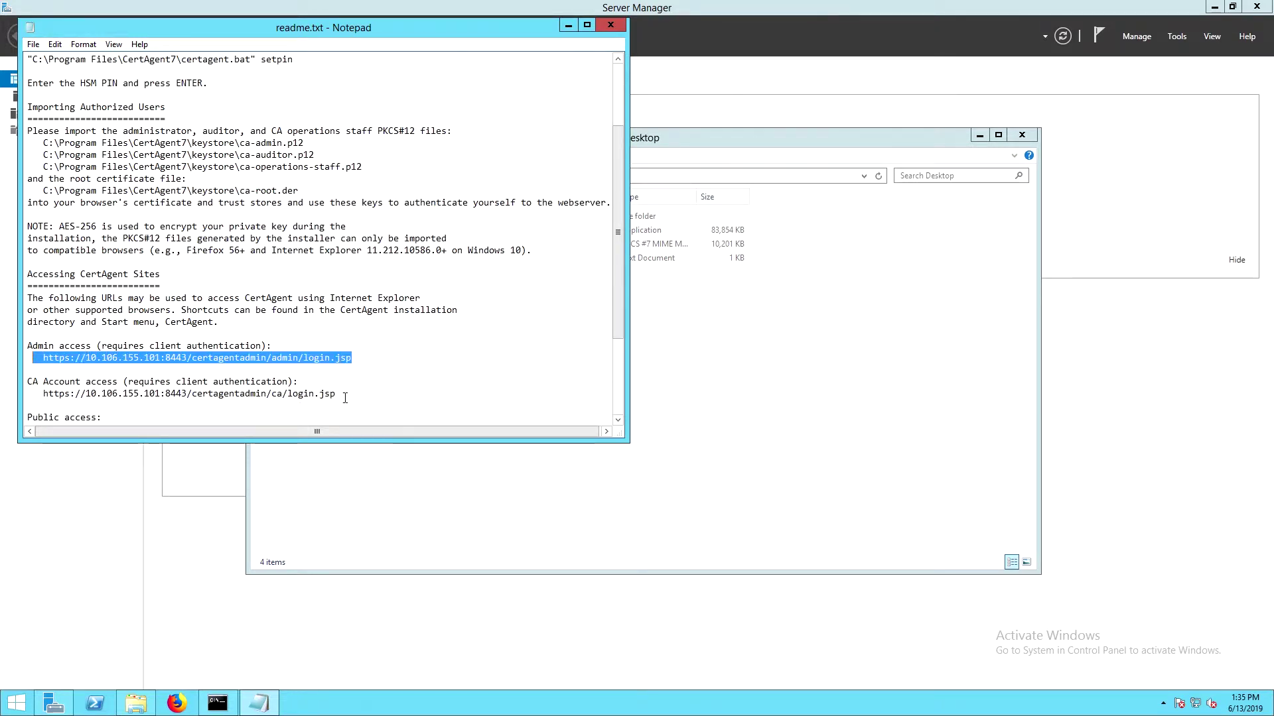
{"action": "left_click_drag", "start_coordinate": [345, 396], "coordinate": [49, 394]}
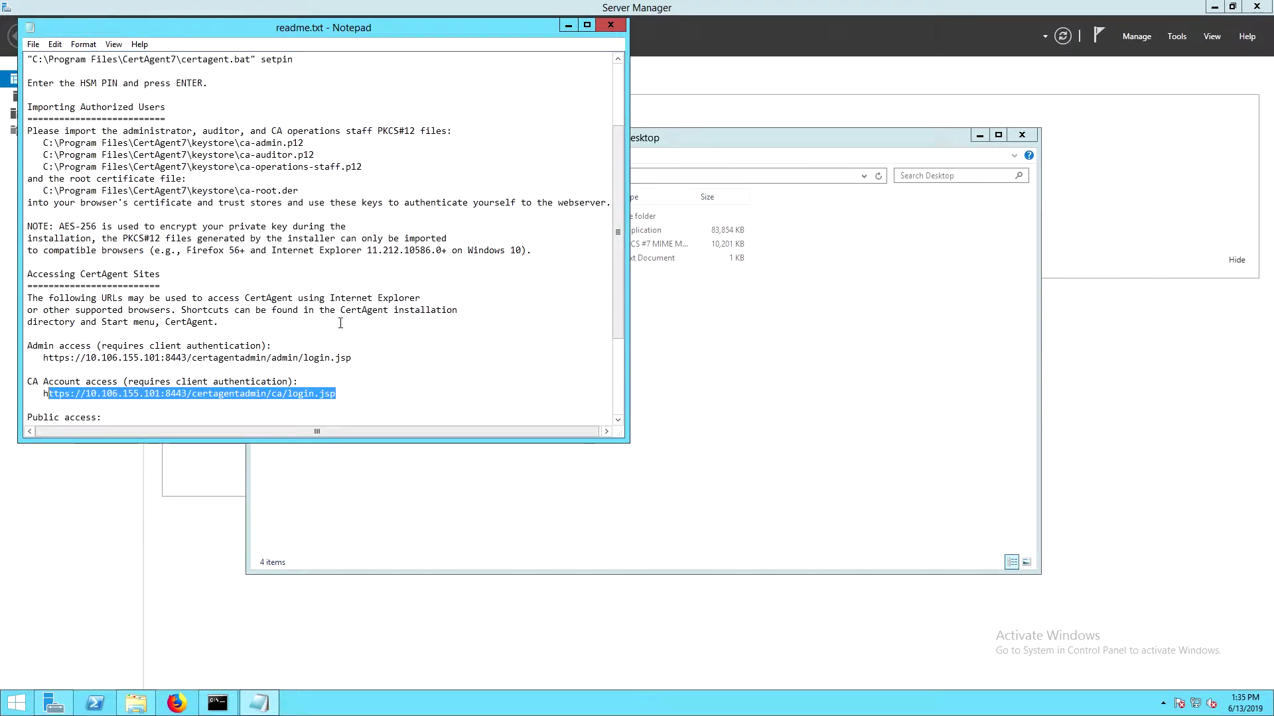
{"action": "left_click", "coordinate": [430, 359]}
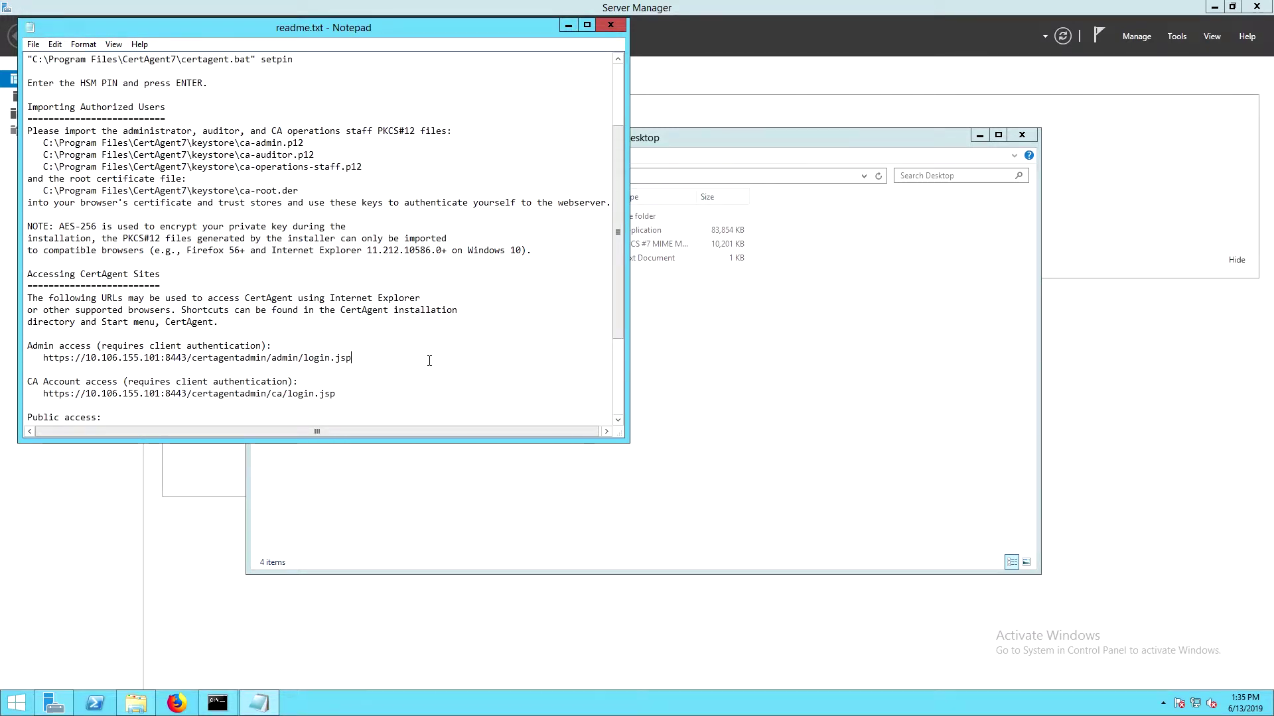
{"action": "left_click", "coordinate": [16, 703]}
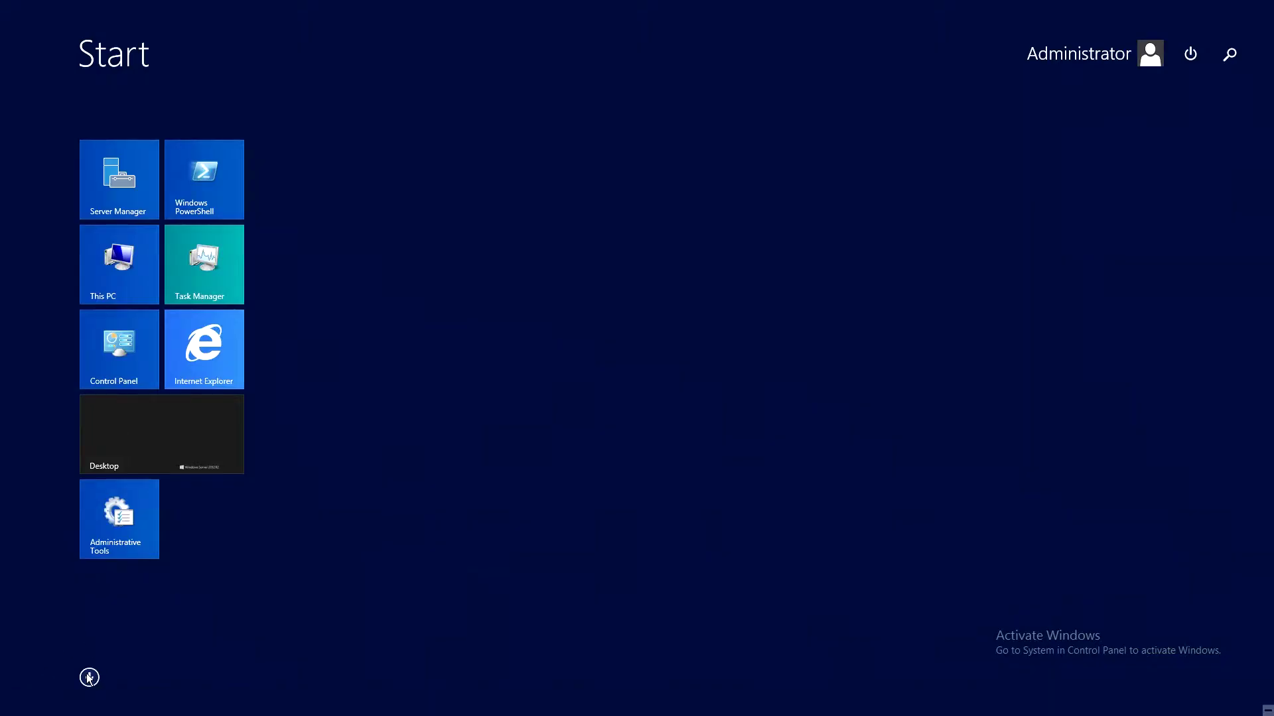
- Launch CertAgent PIN Entry from the app list and enter the CertAgent system PIN
{"action": "left_click", "coordinate": [89, 676]}
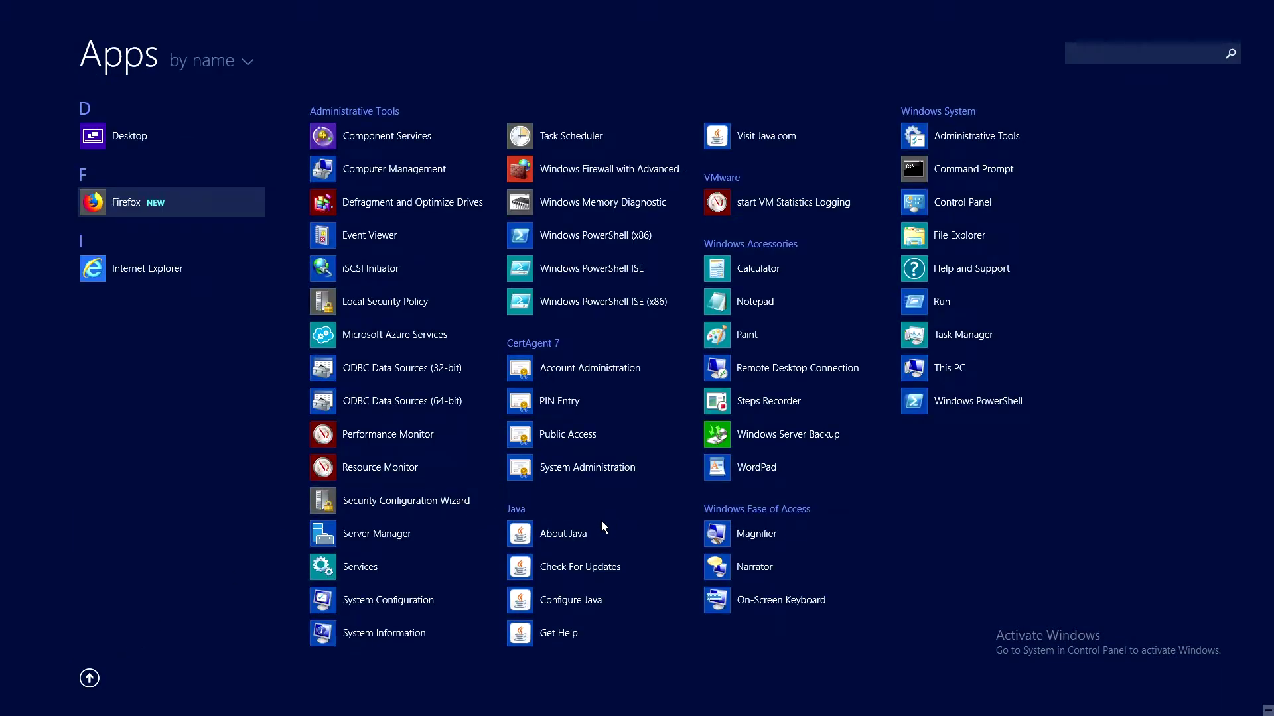
{"action": "left_click", "coordinate": [558, 401]}
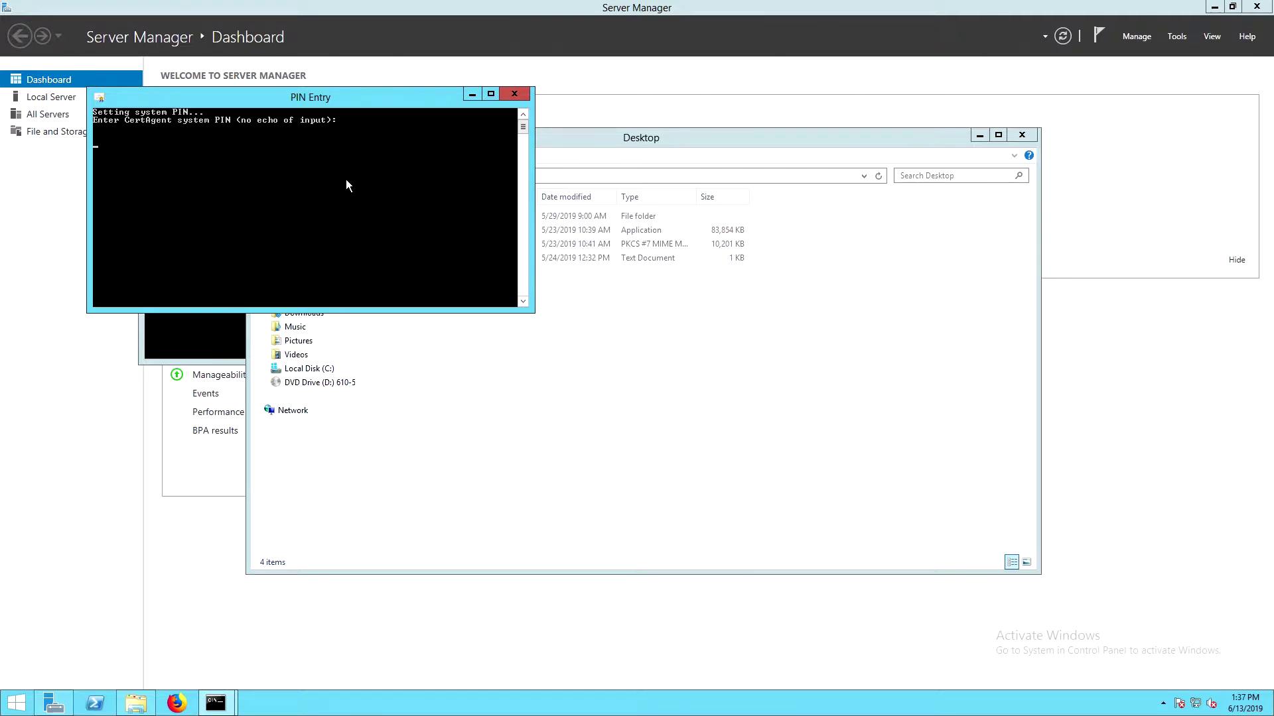
{"action": "key", "text": "Return"}
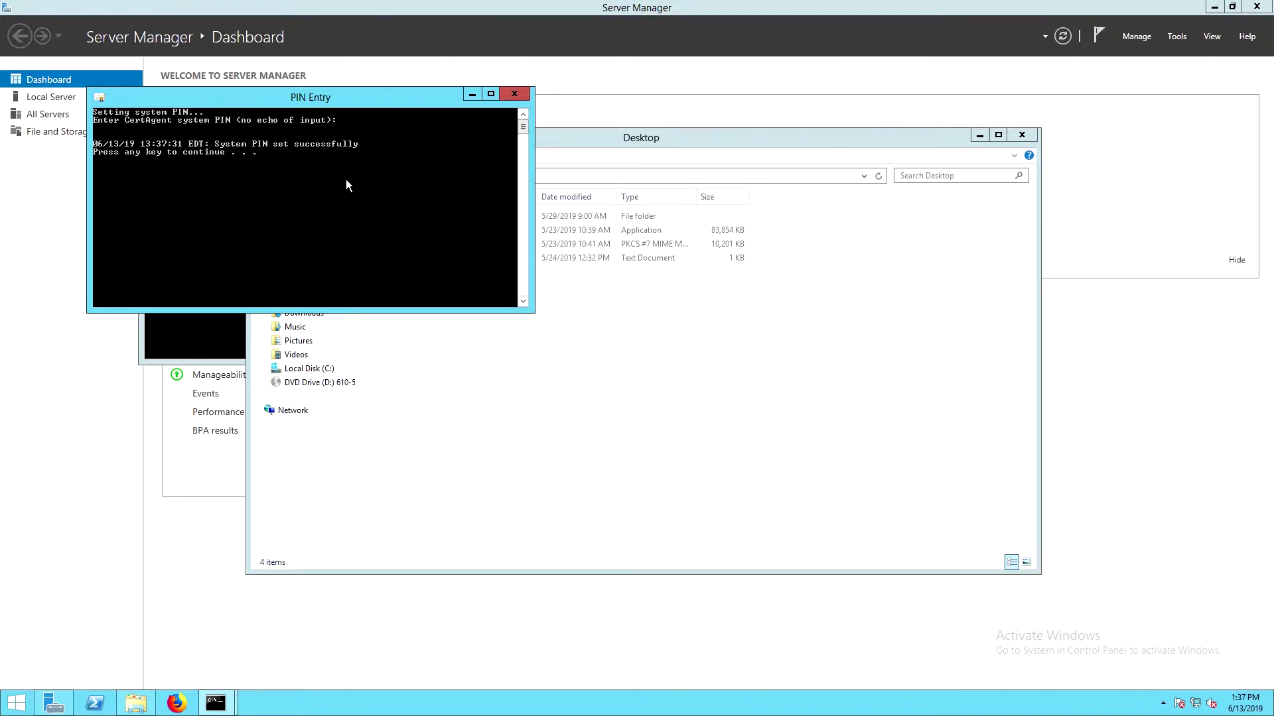
{"action": "key", "text": "Return"}
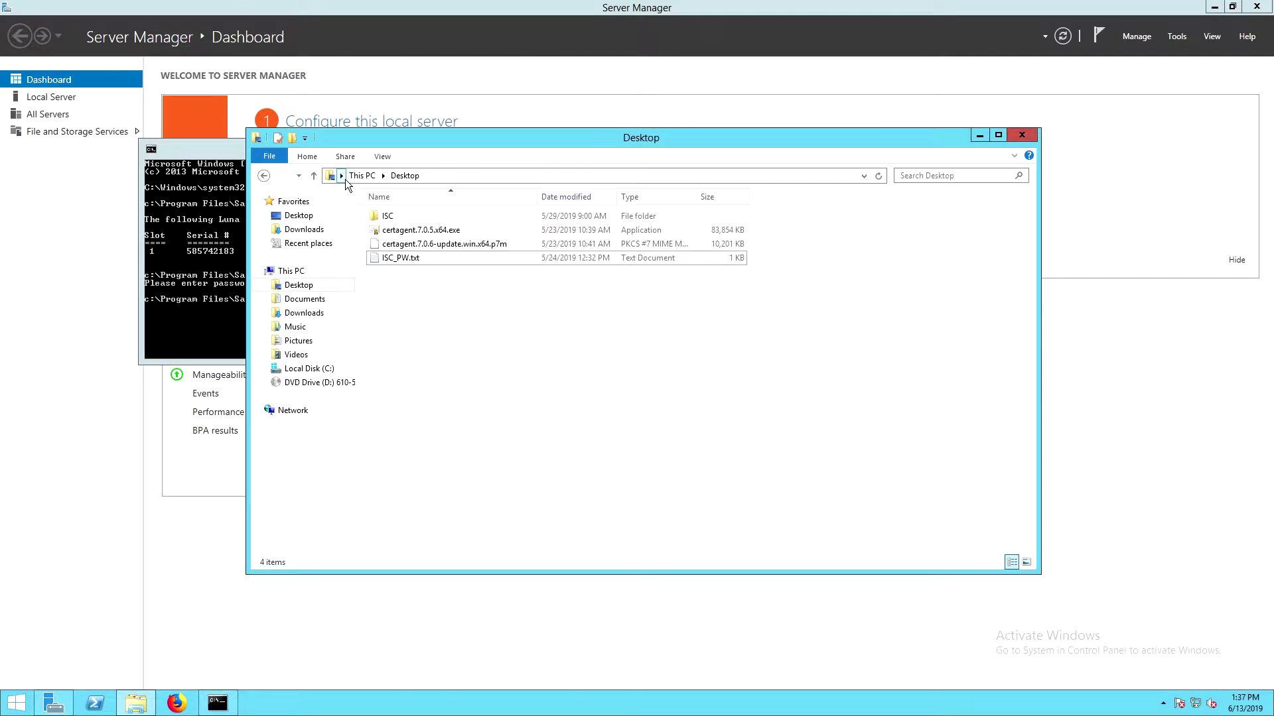
- Copy certagent.7.0.6-update.win.x64.p7m from the Desktop into C:\Program Files\CertAgent7\update
{"action": "right_click", "coordinate": [455, 244]}
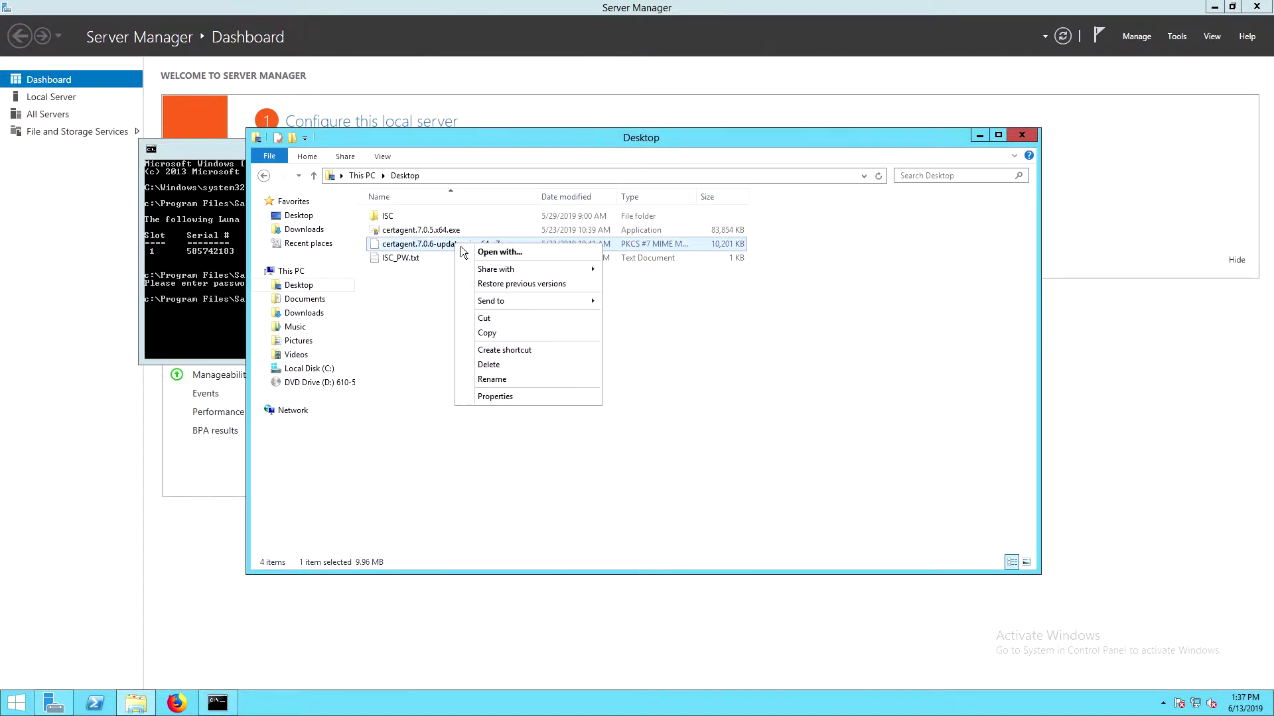
{"action": "left_click", "coordinate": [504, 331]}
{"action": "left_click", "coordinate": [305, 368]}
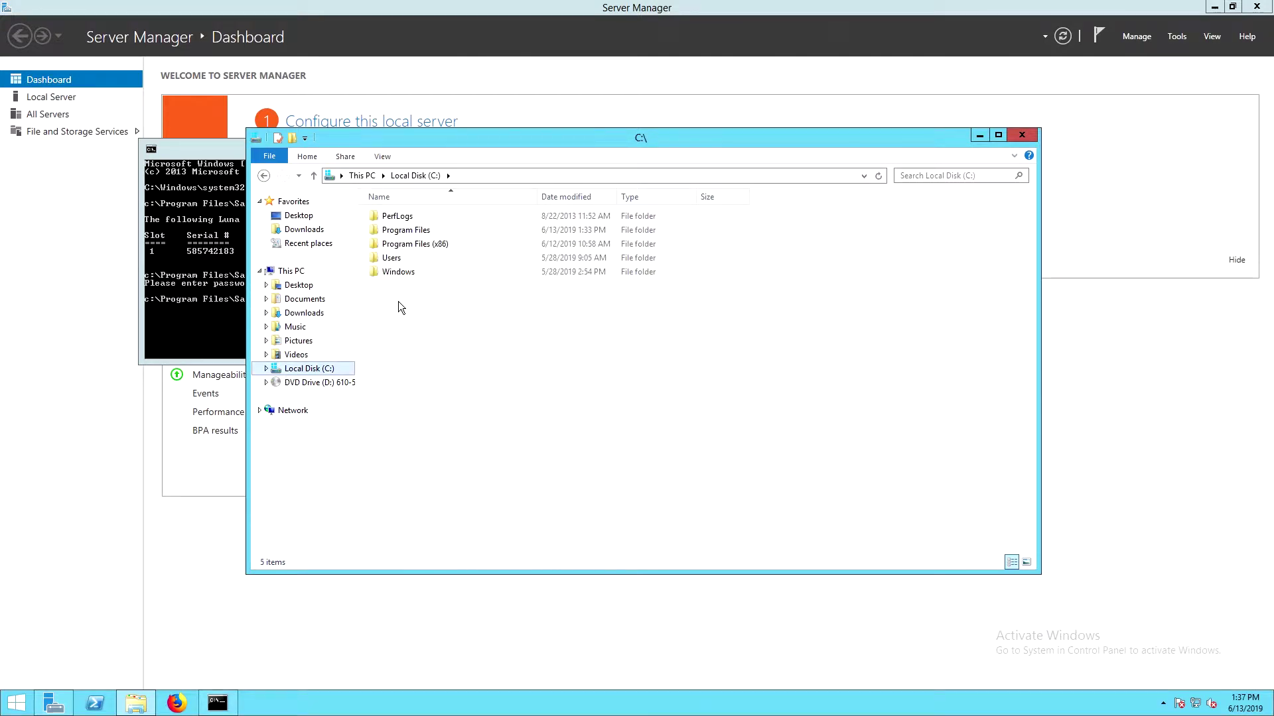
{"action": "double_click", "coordinate": [401, 230]}
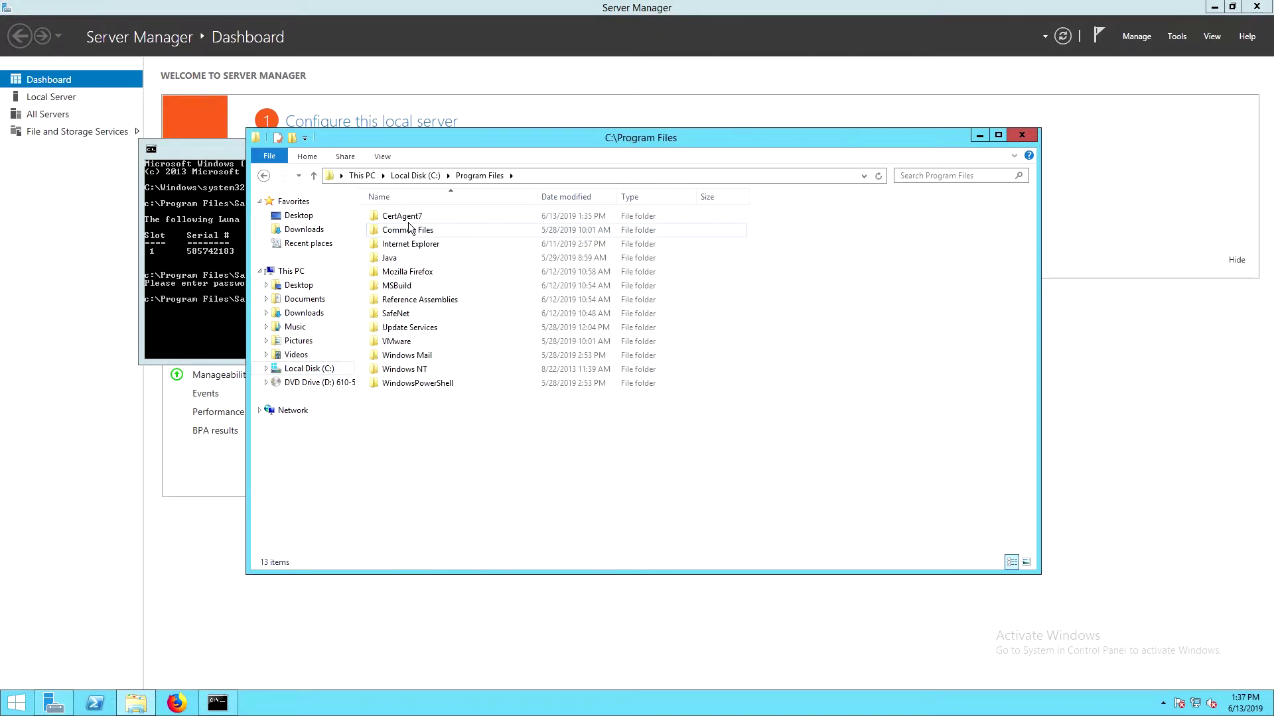
{"action": "left_click", "coordinate": [407, 220]}
{"action": "double_click", "coordinate": [407, 220]}
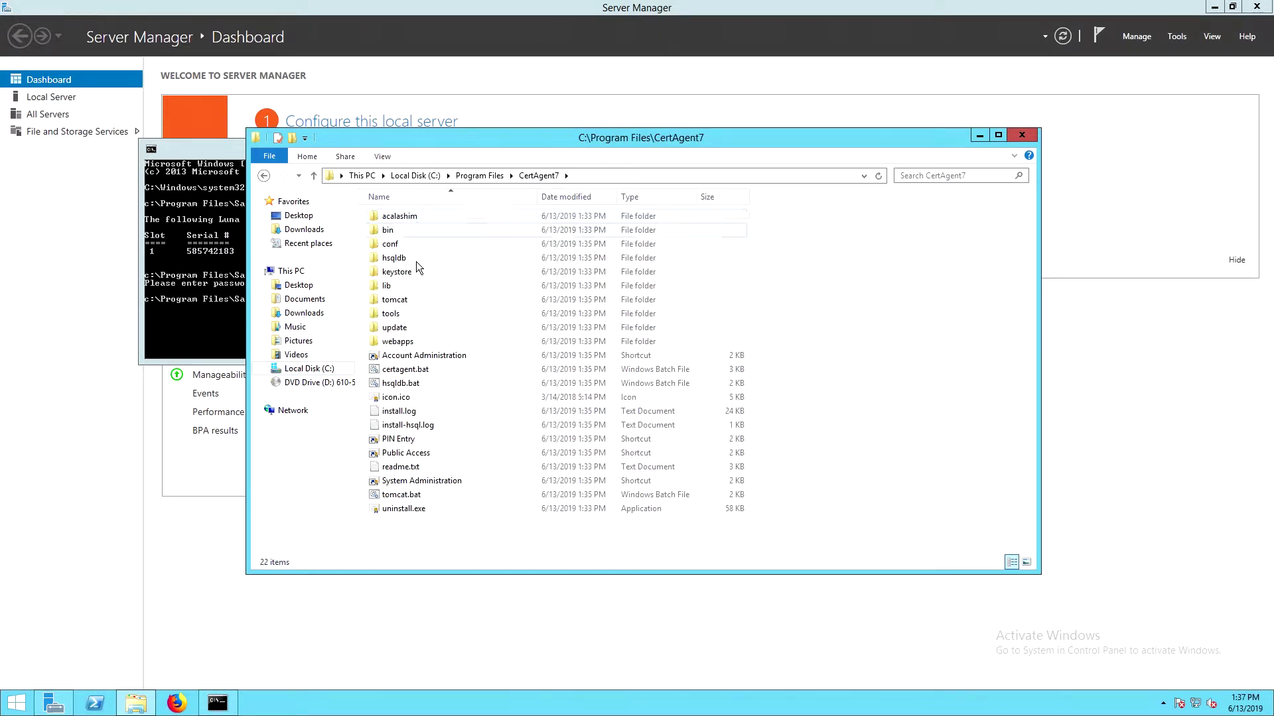
{"action": "double_click", "coordinate": [396, 327]}
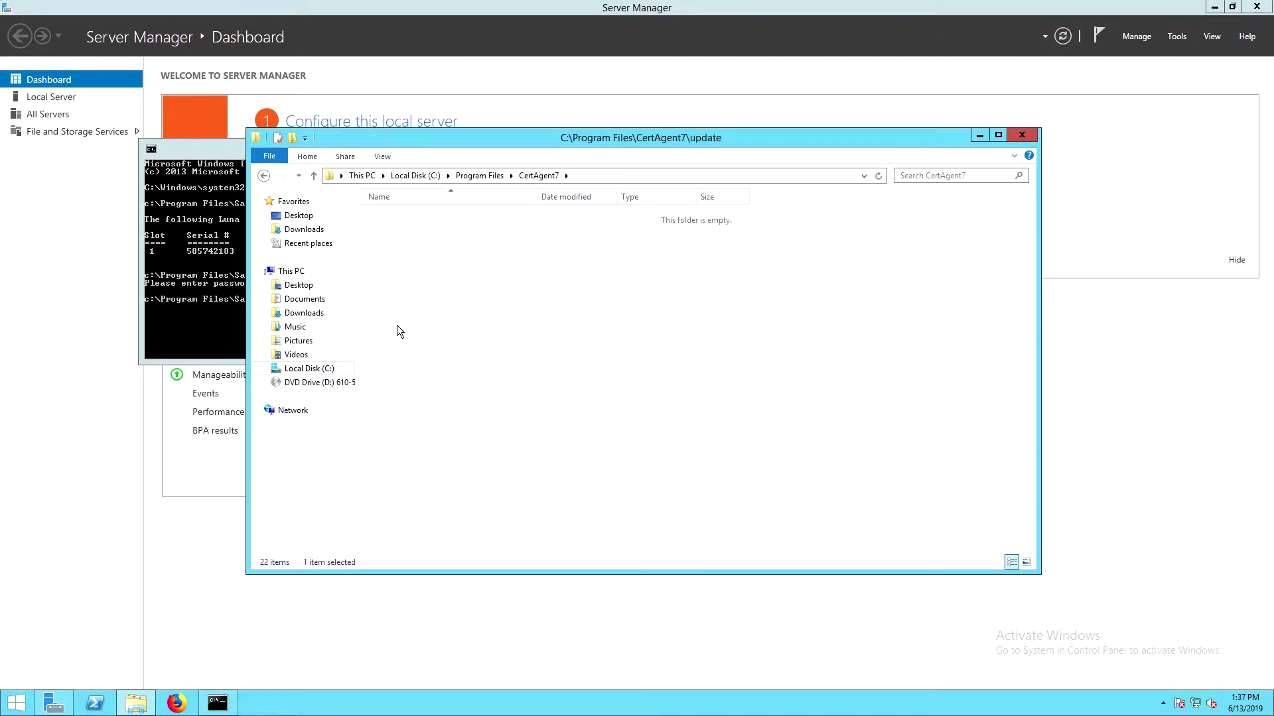
{"action": "right_click", "coordinate": [461, 278]}
{"action": "left_click", "coordinate": [500, 366]}
{"action": "left_click", "coordinate": [608, 174]}
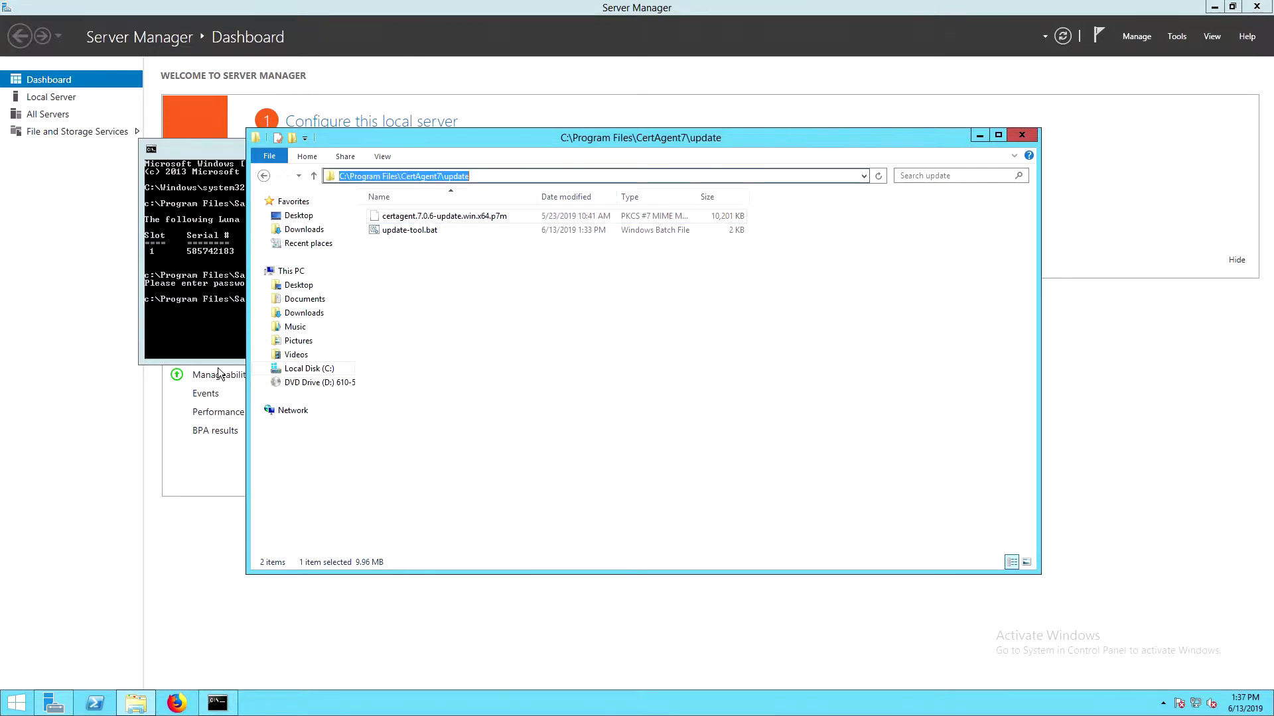
- Open an admin Command Prompt in the CertAgent7 update folder and list its contents
{"action": "right_click", "coordinate": [25, 709]}
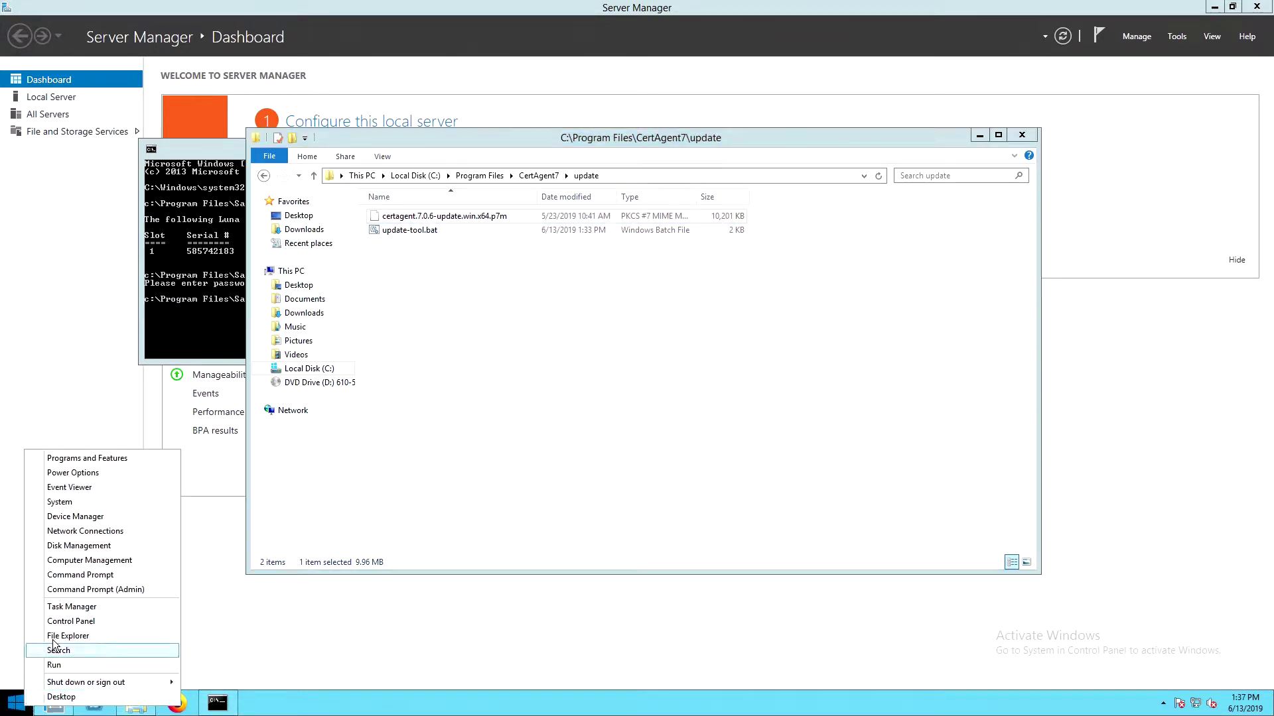
{"action": "left_click", "coordinate": [87, 586]}
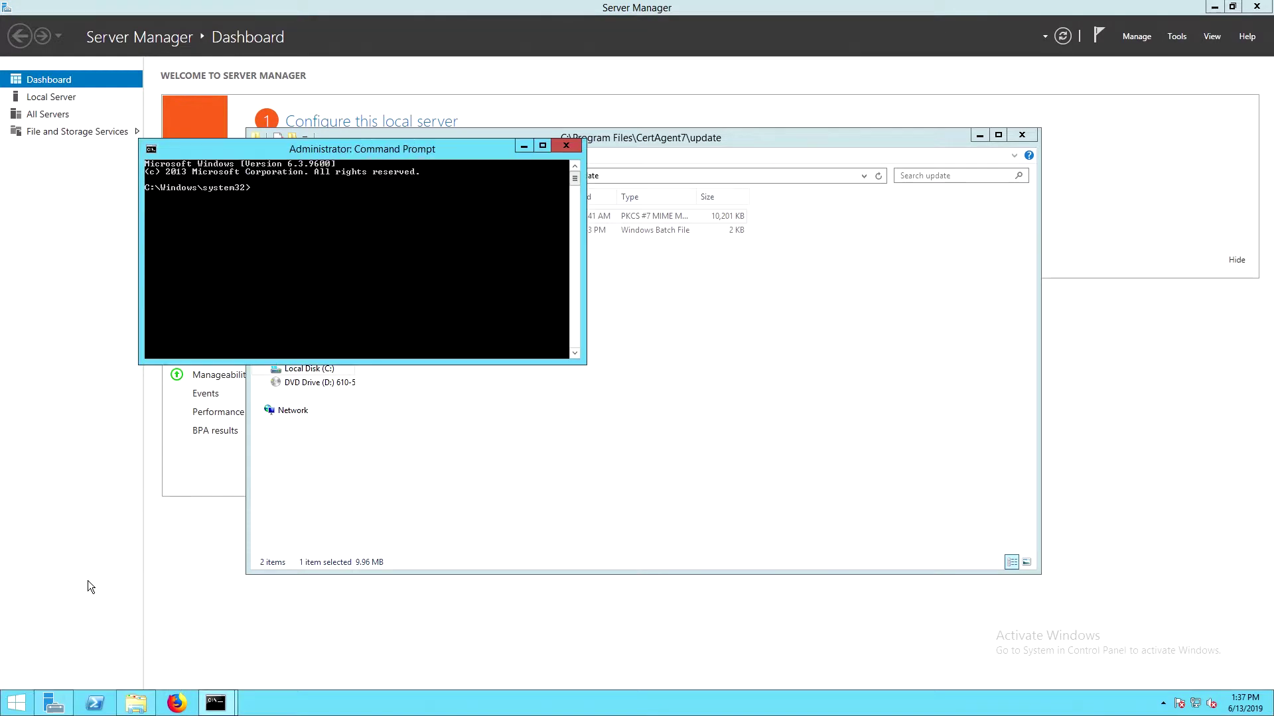
{"action": "type", "text": "cd"}
{"action": "right_click", "coordinate": [321, 304]}
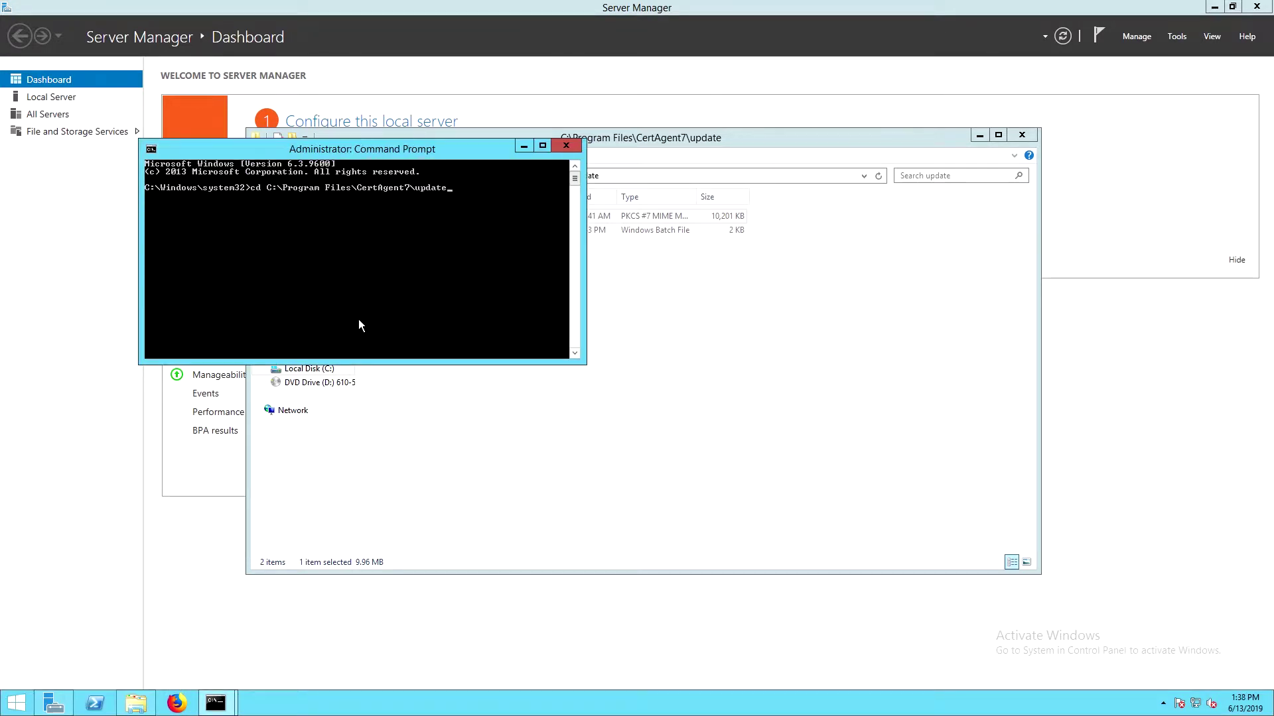
{"action": "key", "text": "Return"}
{"action": "type", "text": "dir"}
{"action": "key", "text": "Return"}
- Run update-tool.bat -install on the .p7m package and confirm the 7.0.6 update
{"action": "type", "text": "update-tool.bat -install"}
{"action": "right_click", "coordinate": [398, 332]}
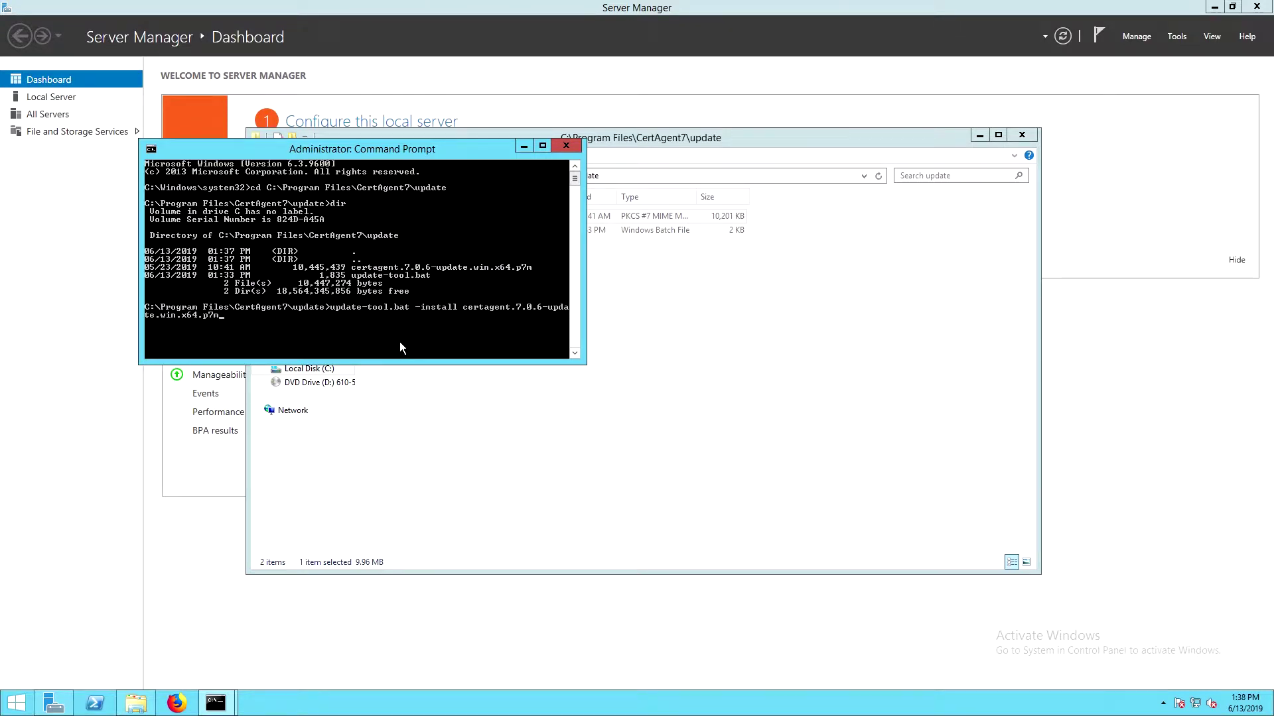
{"action": "key", "text": "Return"}
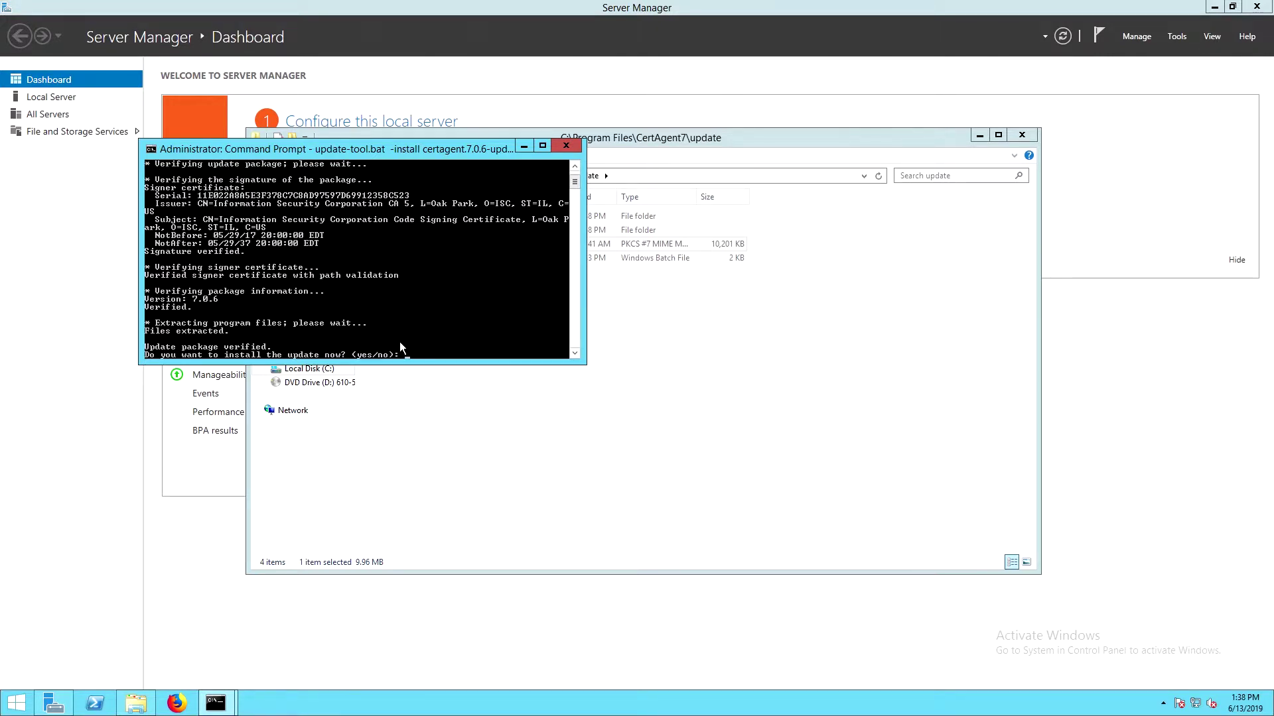
{"action": "key", "text": "Return"}
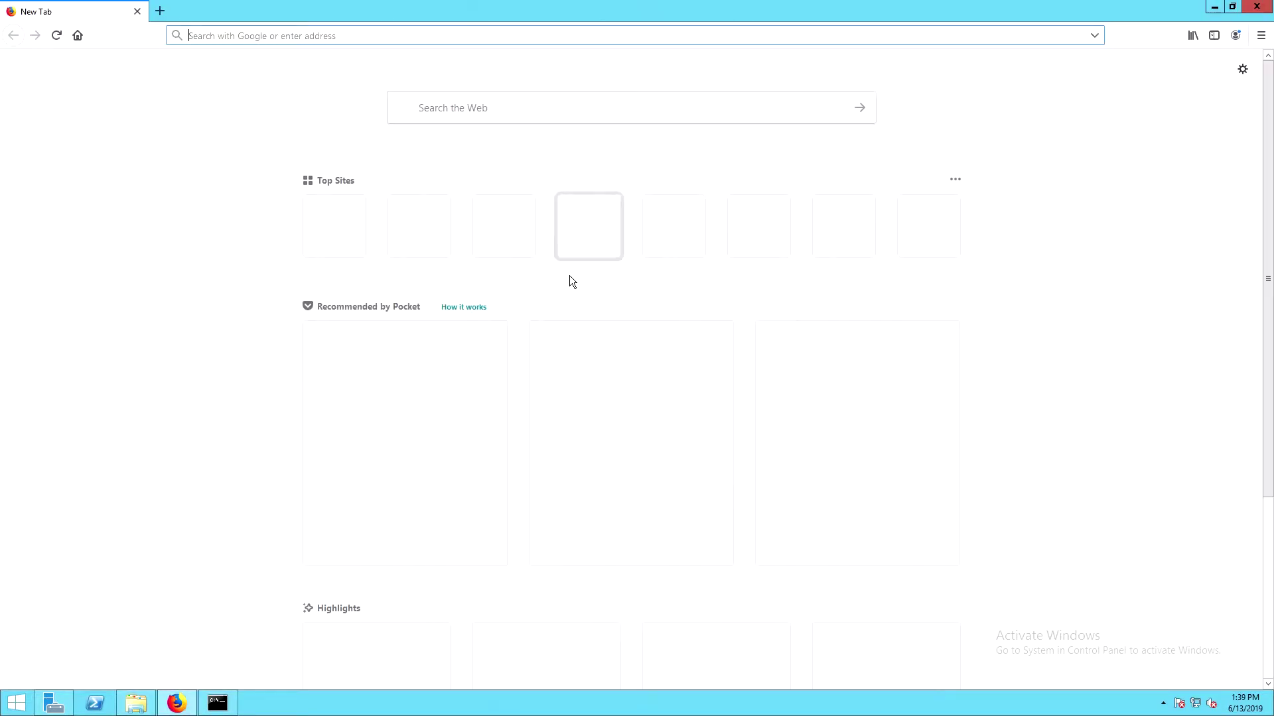
- Open Firefox Options > Privacy & Security and launch View Certificates
{"action": "left_click", "coordinate": [1261, 37]}
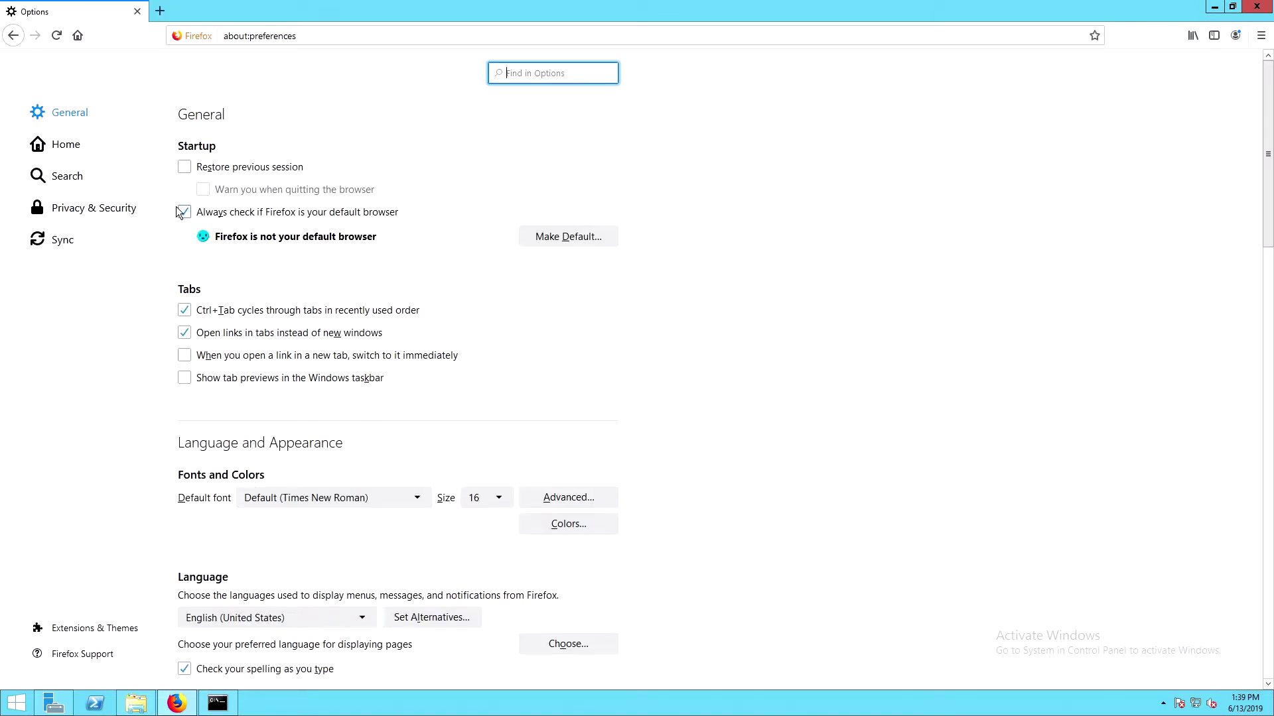
{"action": "left_click", "coordinate": [96, 209]}
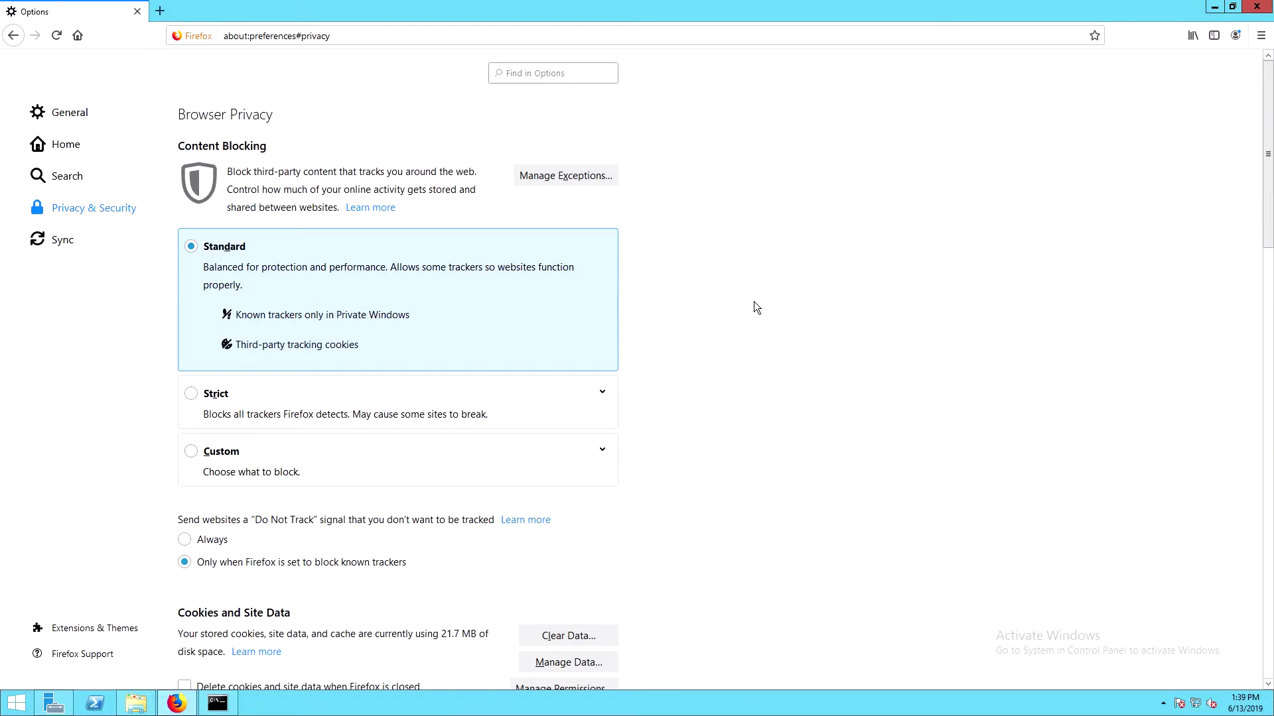
{"action": "scroll", "coordinate": [754, 302], "scroll_direction": "down", "scroll_amount": 5}
{"action": "scroll", "coordinate": [756, 296], "scroll_direction": "down", "scroll_amount": 6}
{"action": "scroll", "coordinate": [757, 296], "scroll_direction": "down", "scroll_amount": 8}
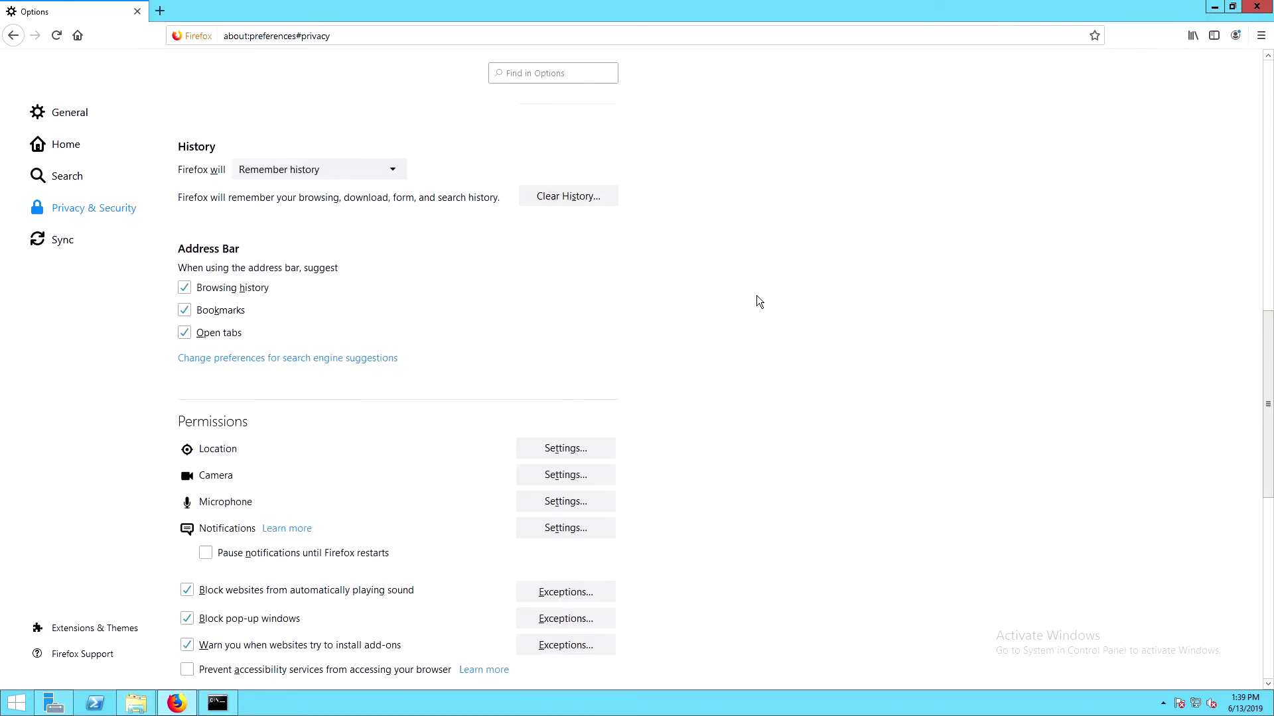
{"action": "scroll", "coordinate": [756, 296], "scroll_direction": "down", "scroll_amount": 2}
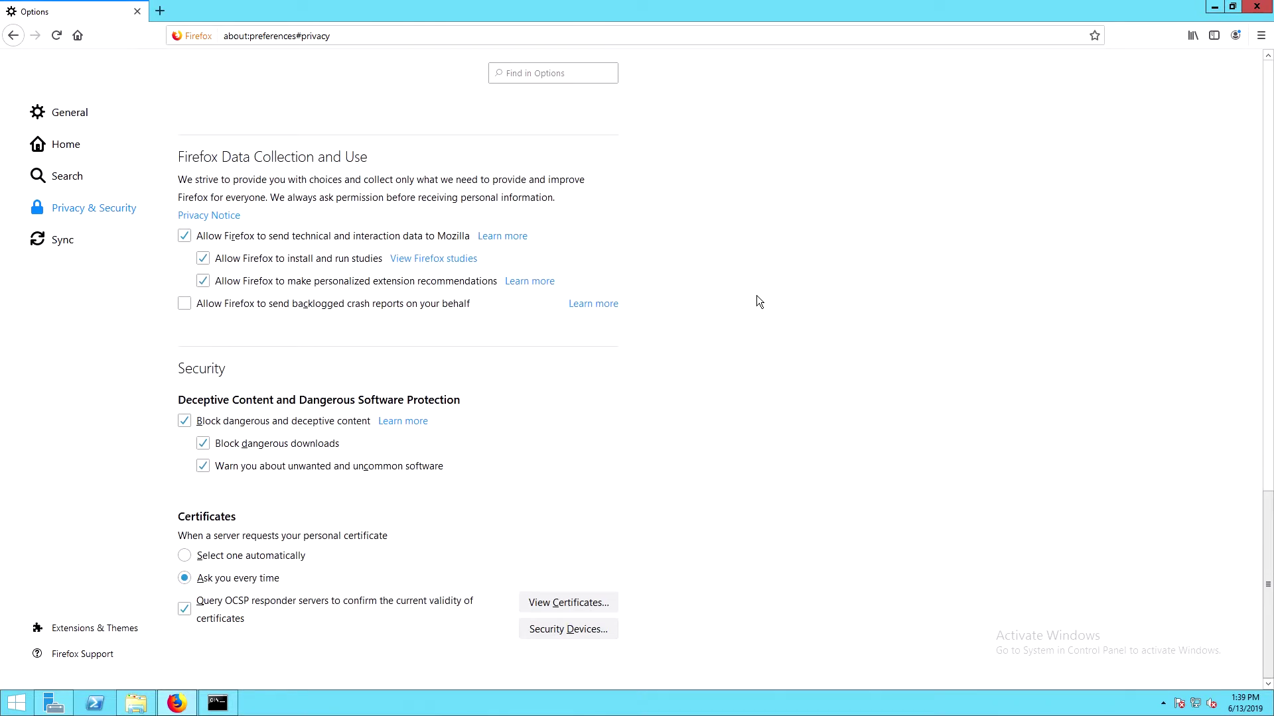
{"action": "left_click", "coordinate": [559, 603]}
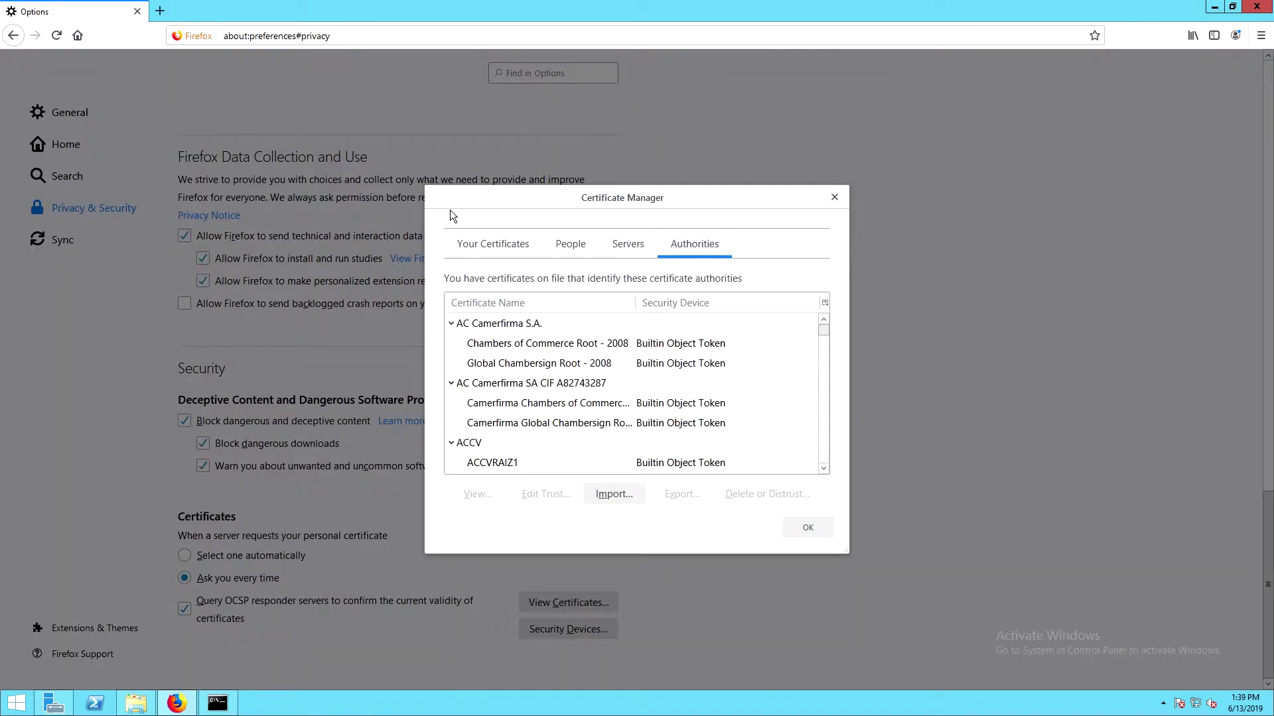
- Import ca-admin.p12 from the CertAgent7 keystore into Your Certificates with its password
{"action": "left_click", "coordinate": [491, 247]}
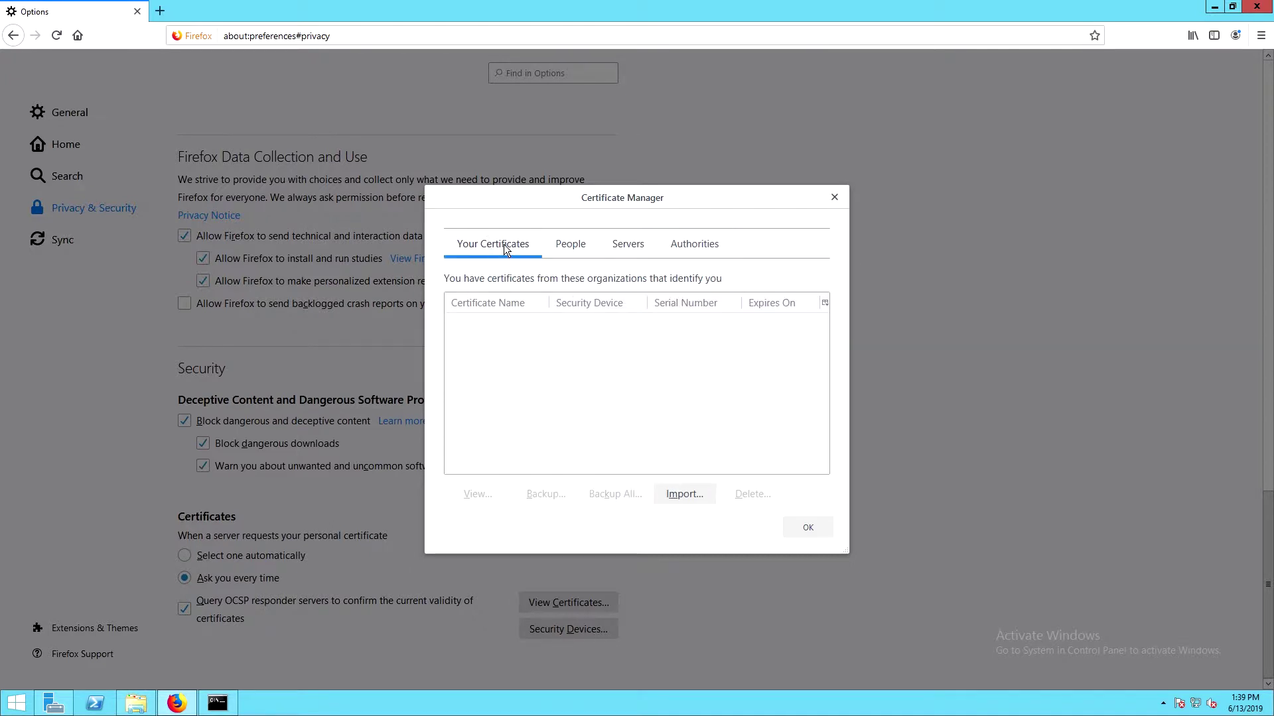
{"action": "left_click", "coordinate": [678, 495]}
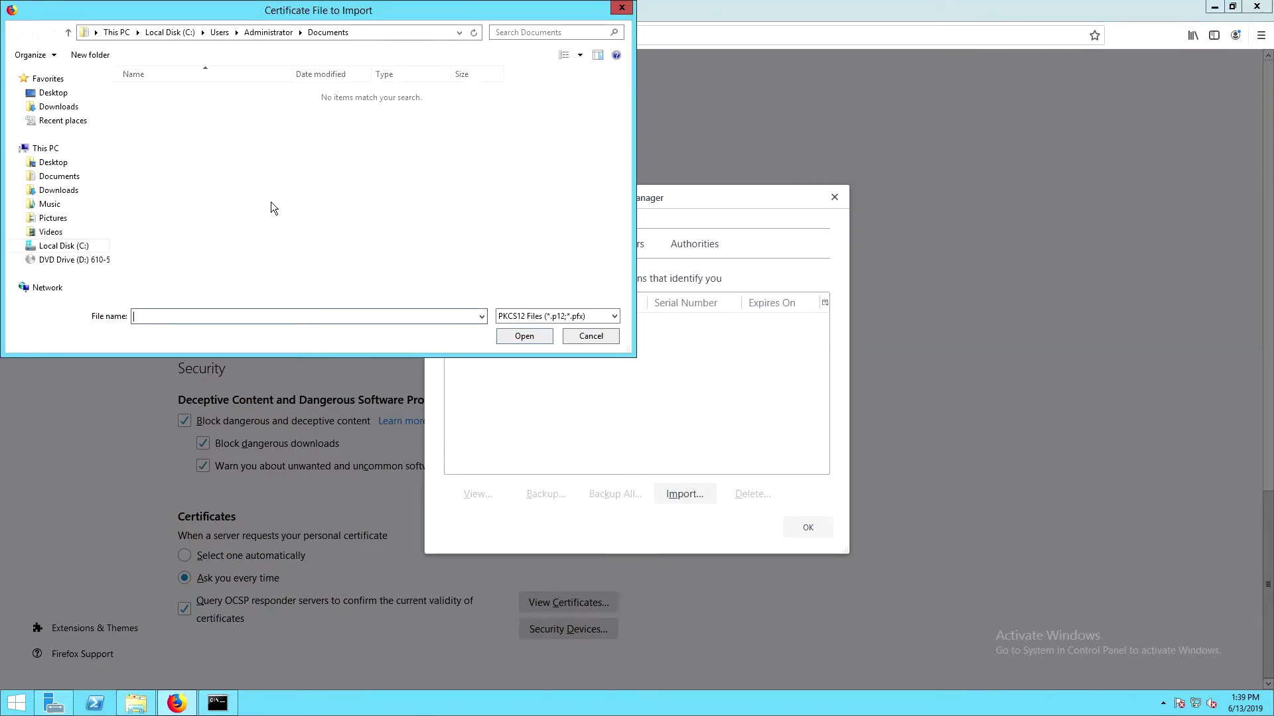
{"action": "left_click", "coordinate": [66, 247]}
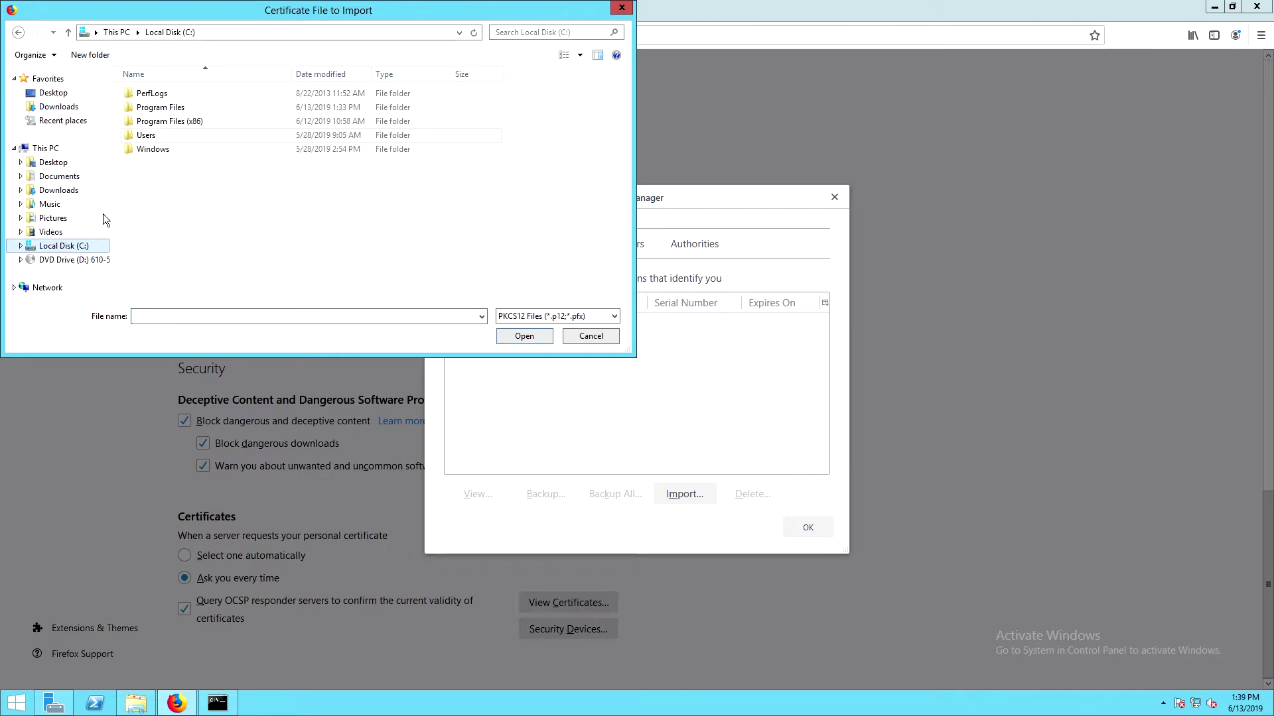
{"action": "double_click", "coordinate": [162, 108]}
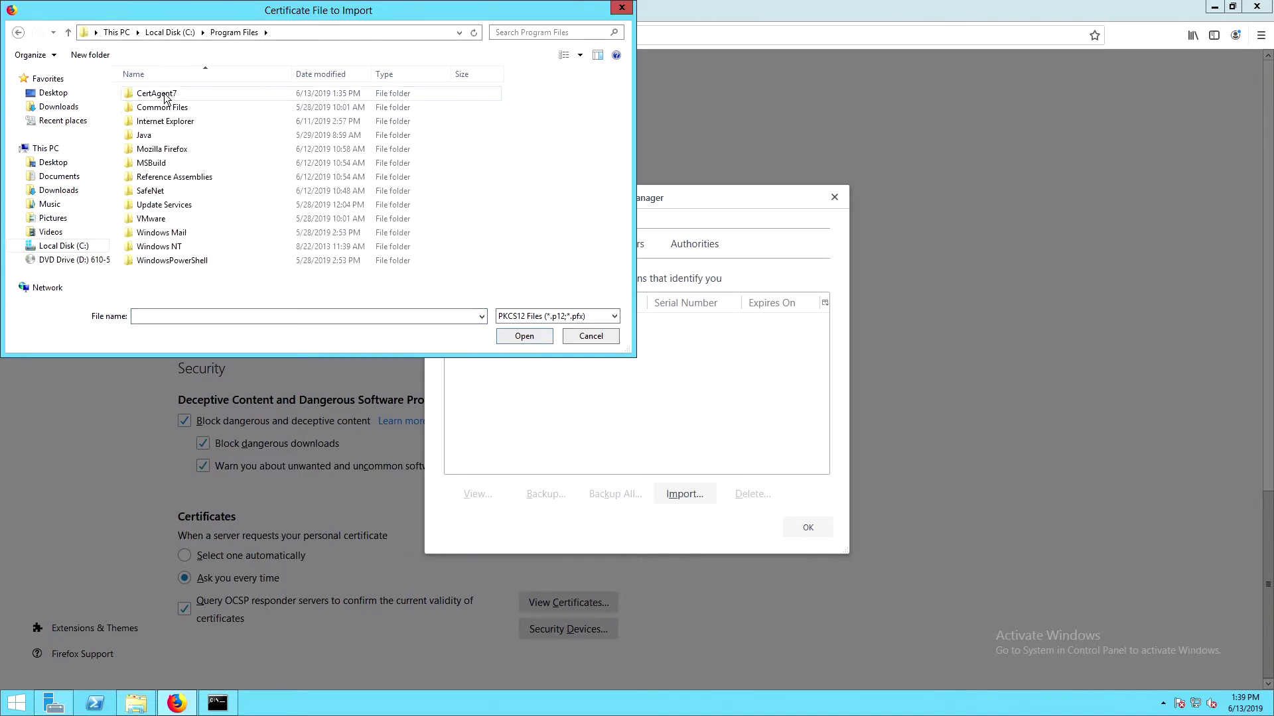
{"action": "double_click", "coordinate": [164, 97]}
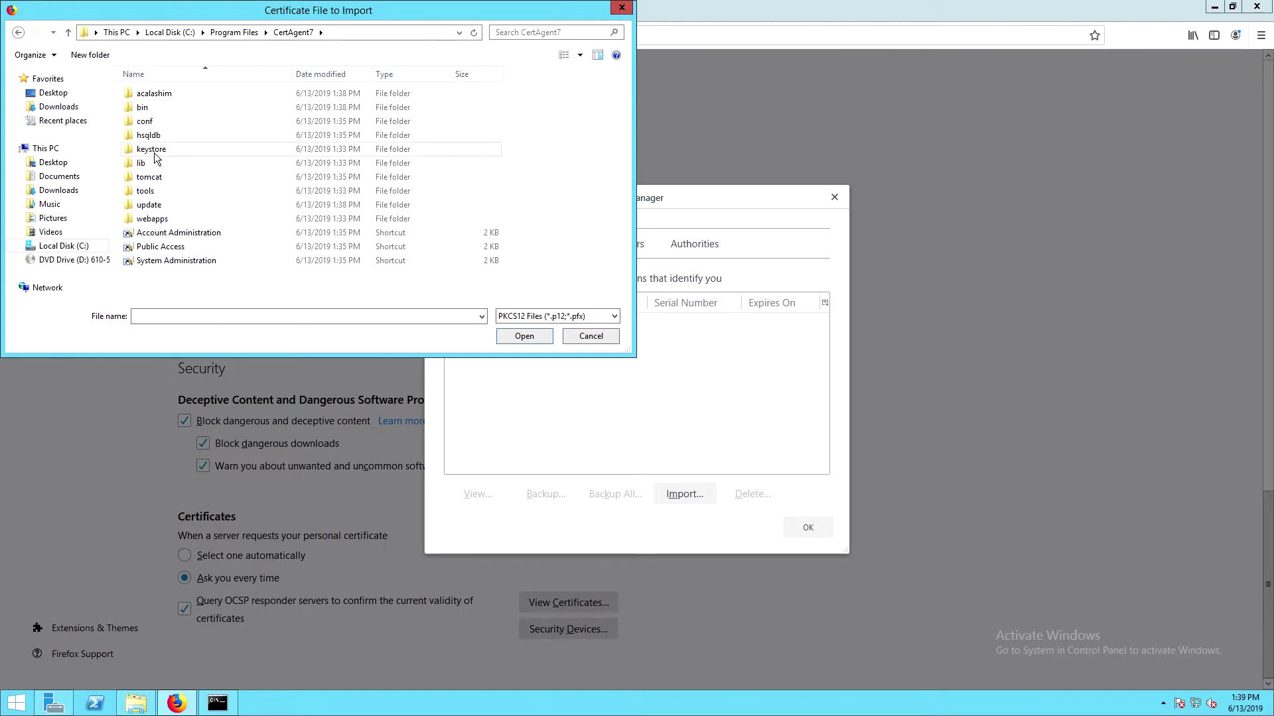
{"action": "double_click", "coordinate": [158, 151]}
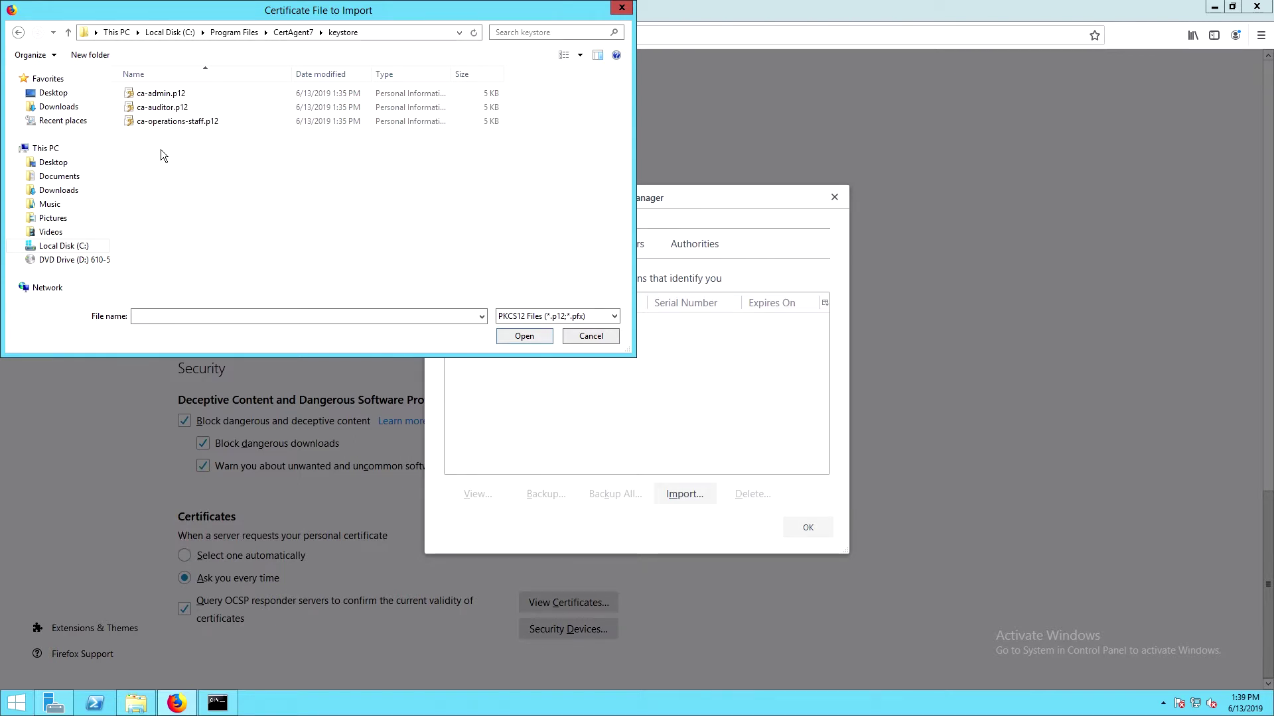
{"action": "left_click", "coordinate": [161, 94]}
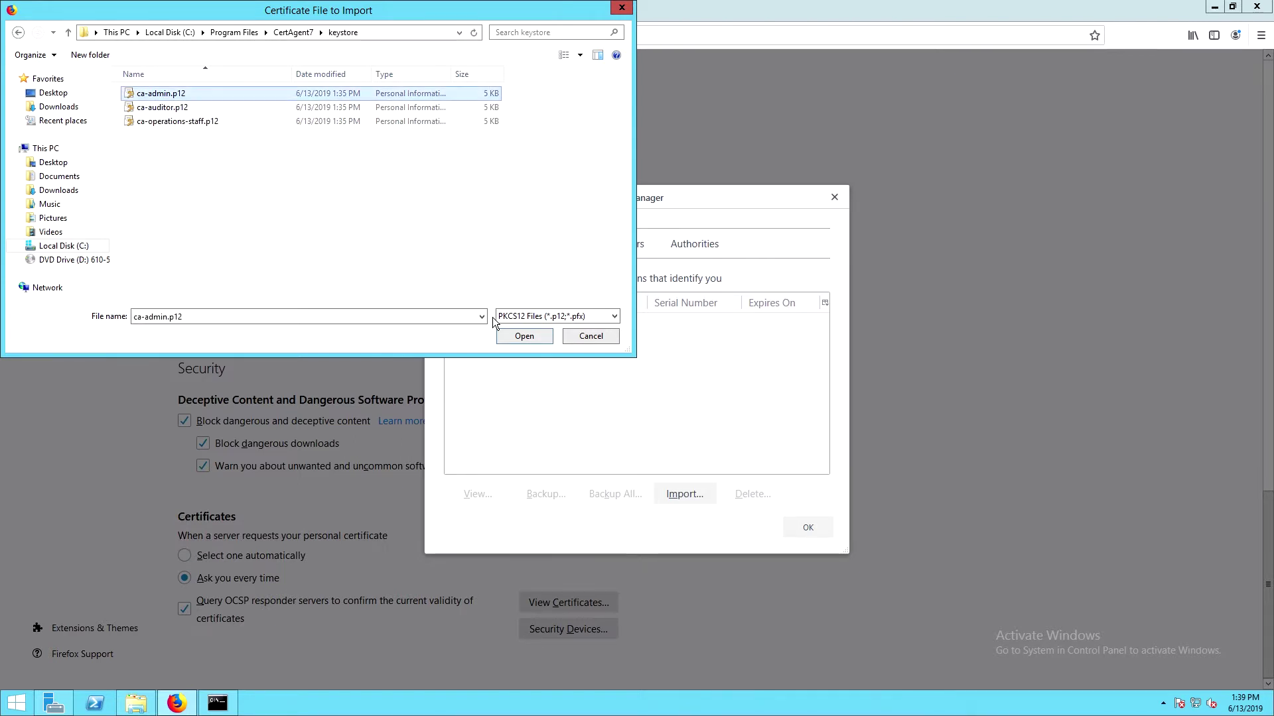
{"action": "left_click", "coordinate": [534, 339]}
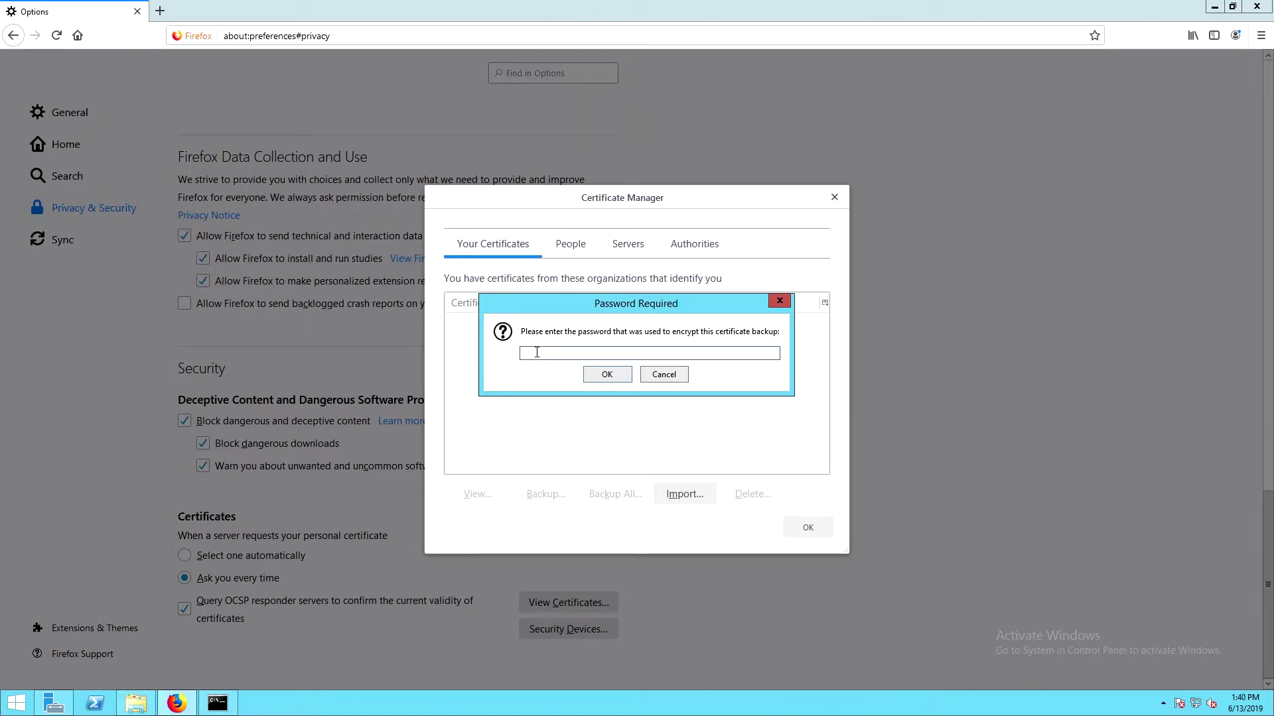
{"action": "key", "text": "ctrl+v"}
{"action": "left_click", "coordinate": [607, 374]}
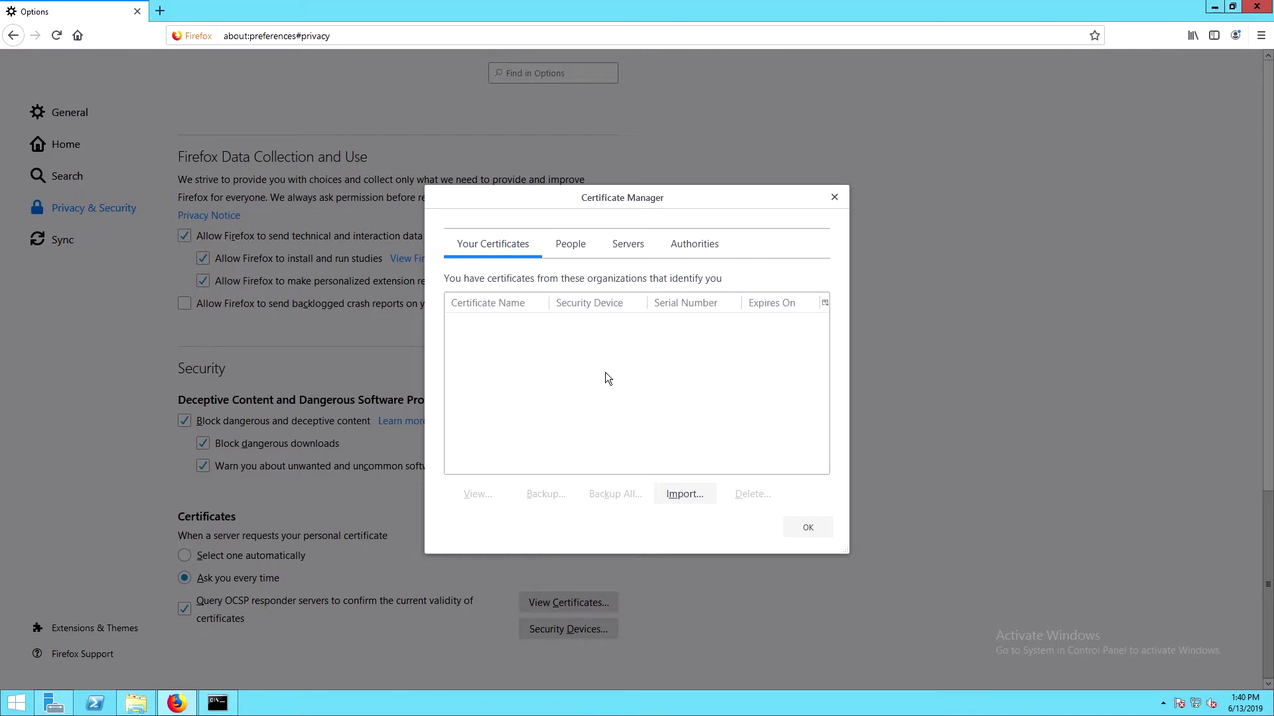
- Import ca-auditor.p12 and ca-operations-staff.p12 as well, then show the Authorities list
{"action": "left_click", "coordinate": [682, 494]}
{"action": "left_click", "coordinate": [165, 108]}
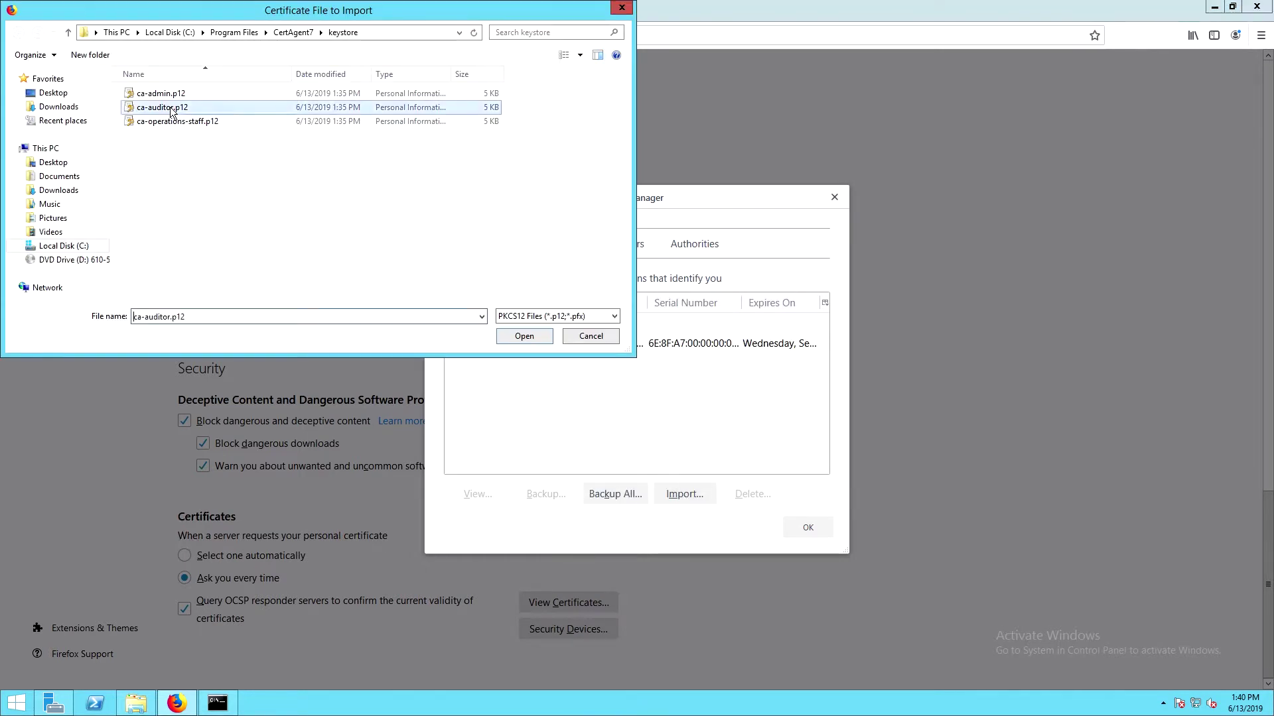
{"action": "left_click", "coordinate": [528, 335]}
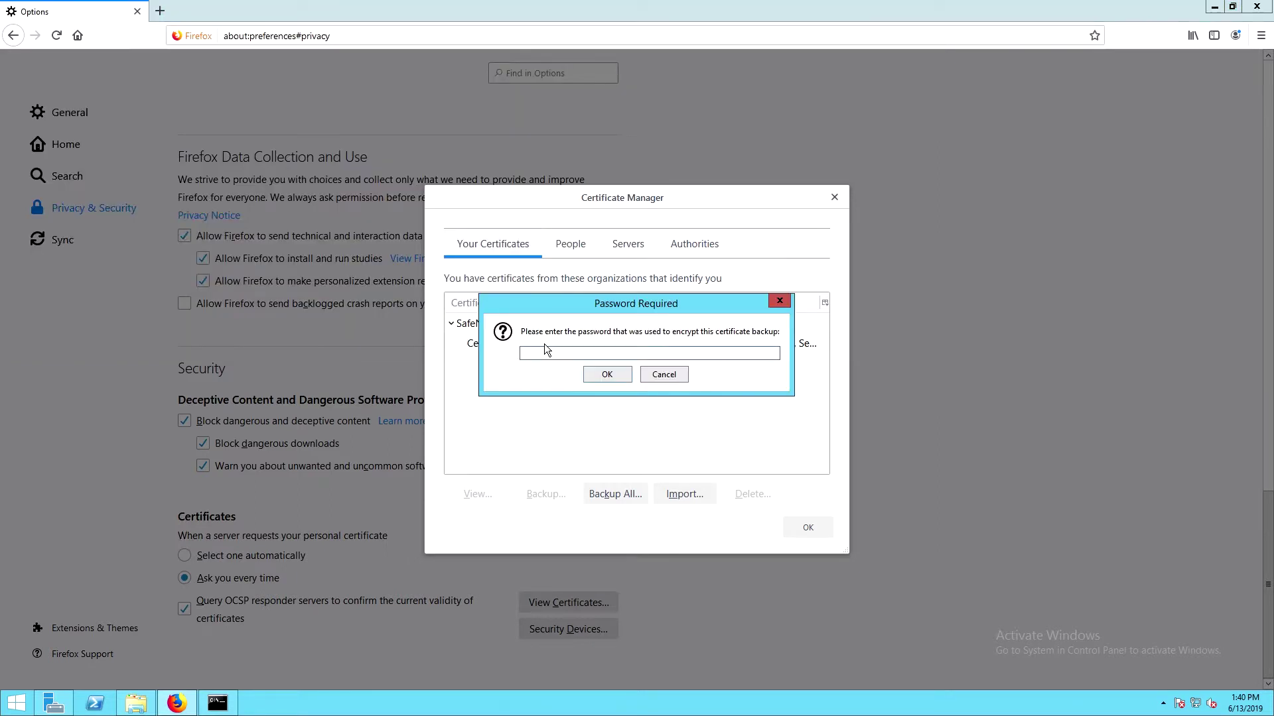
{"action": "left_click", "coordinate": [608, 375]}
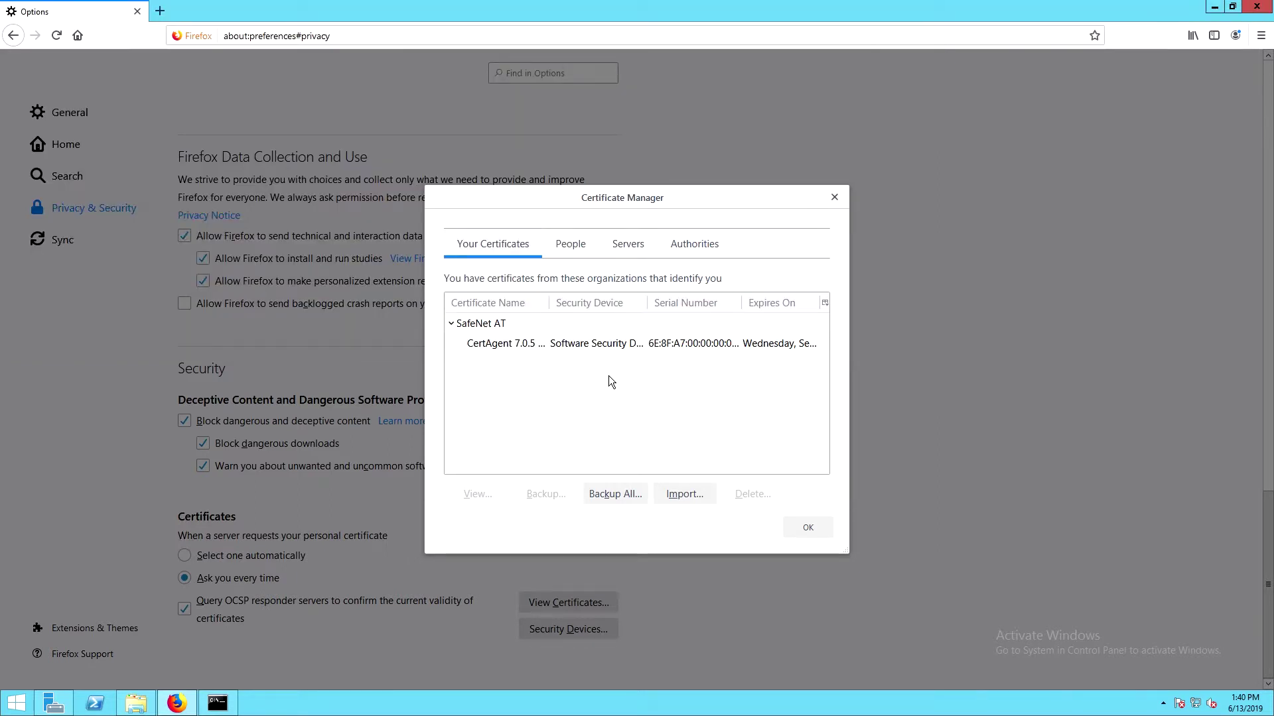
{"action": "left_click", "coordinate": [679, 493]}
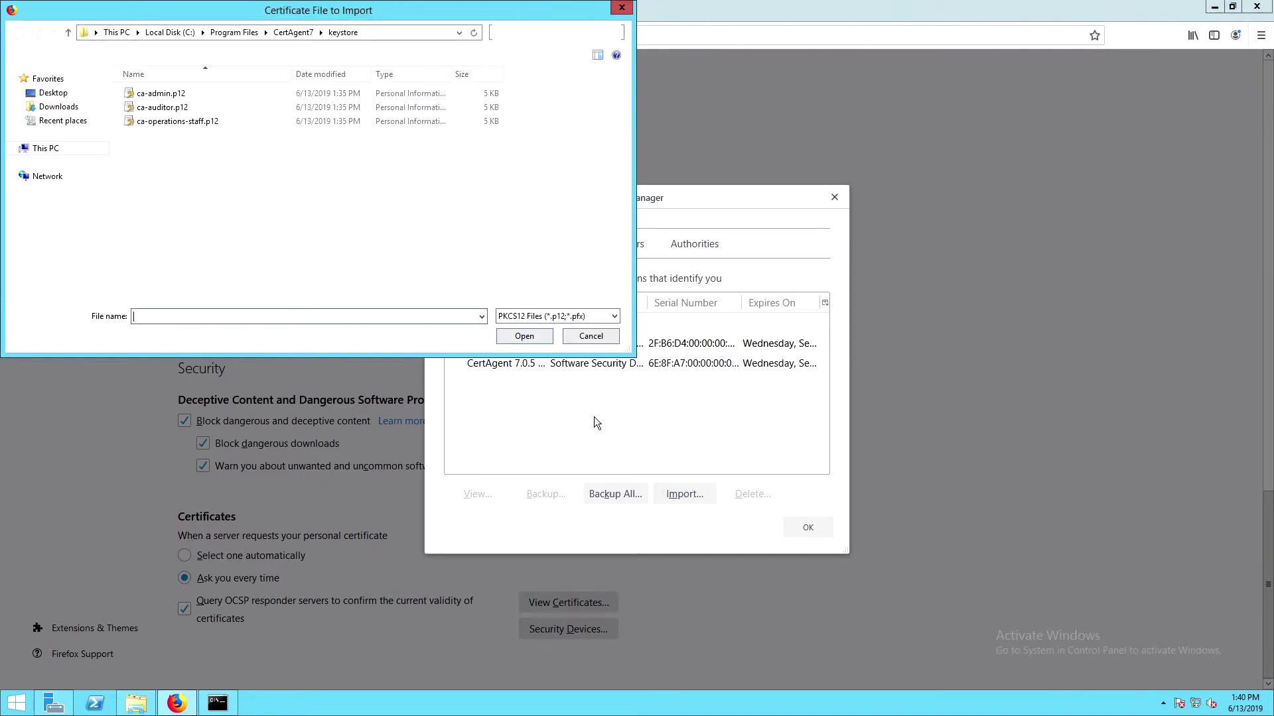
{"action": "left_click", "coordinate": [173, 121]}
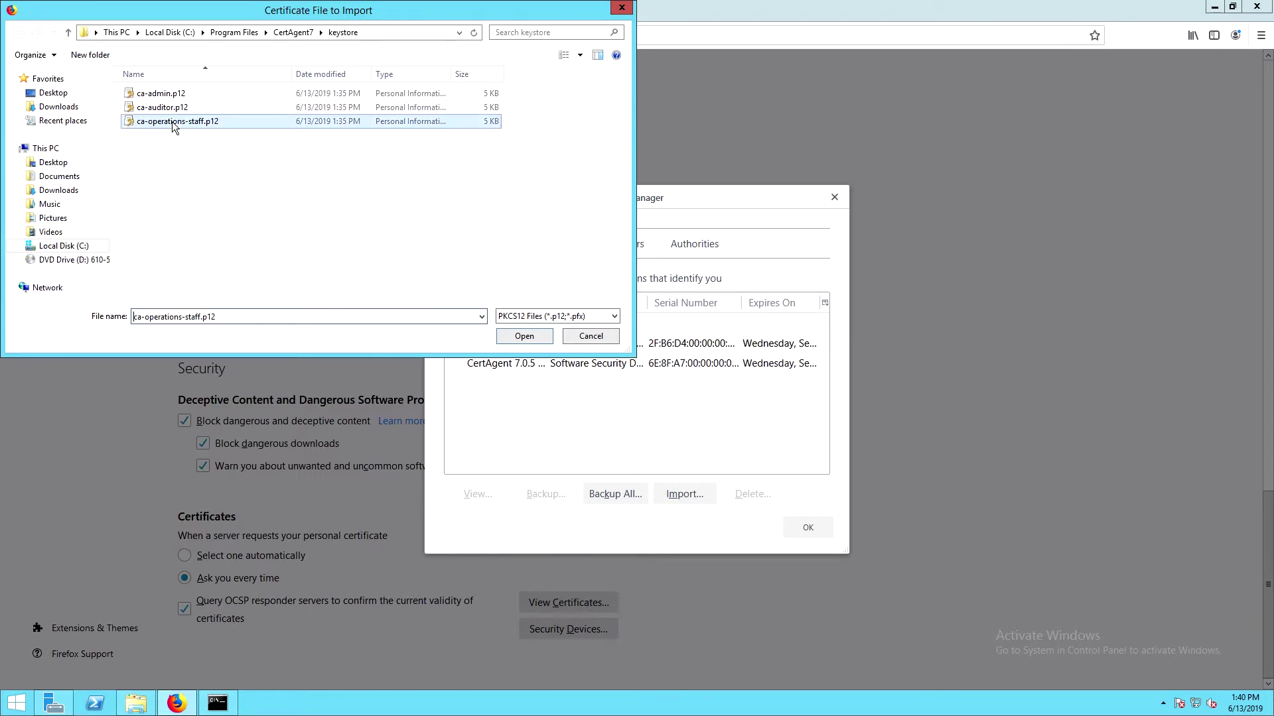
{"action": "left_click", "coordinate": [535, 336]}
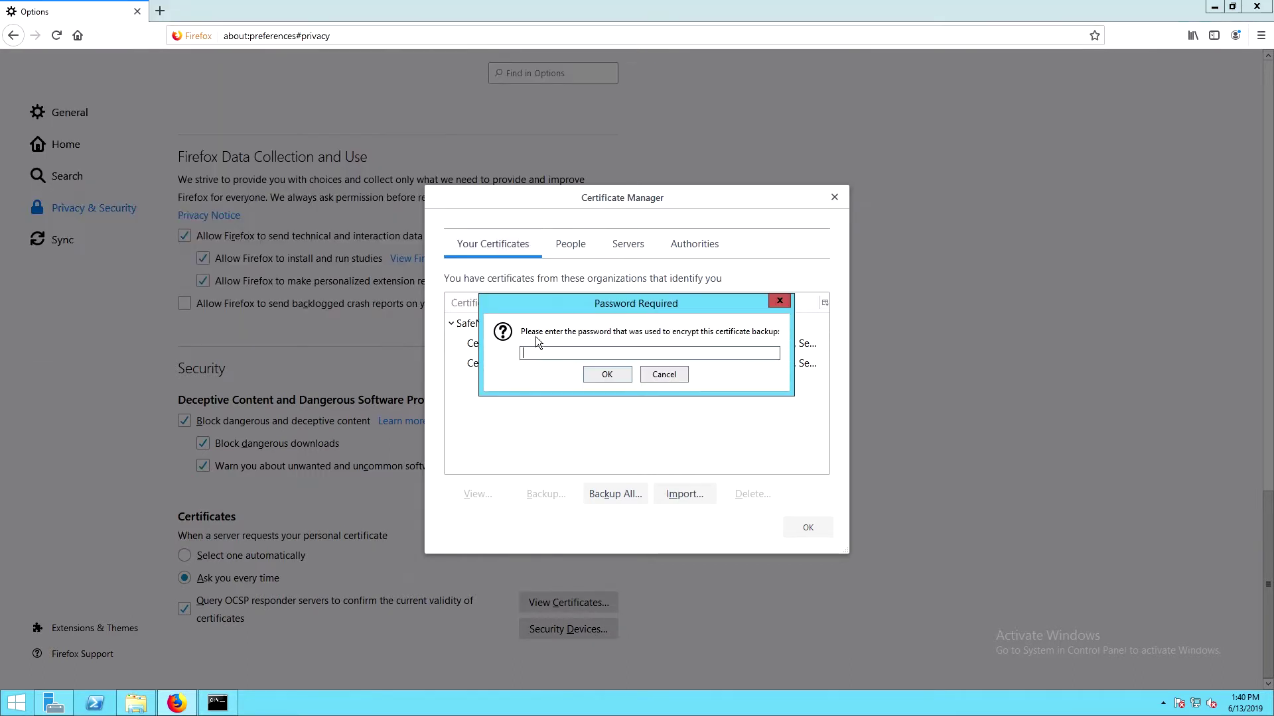
{"action": "left_click", "coordinate": [612, 374]}
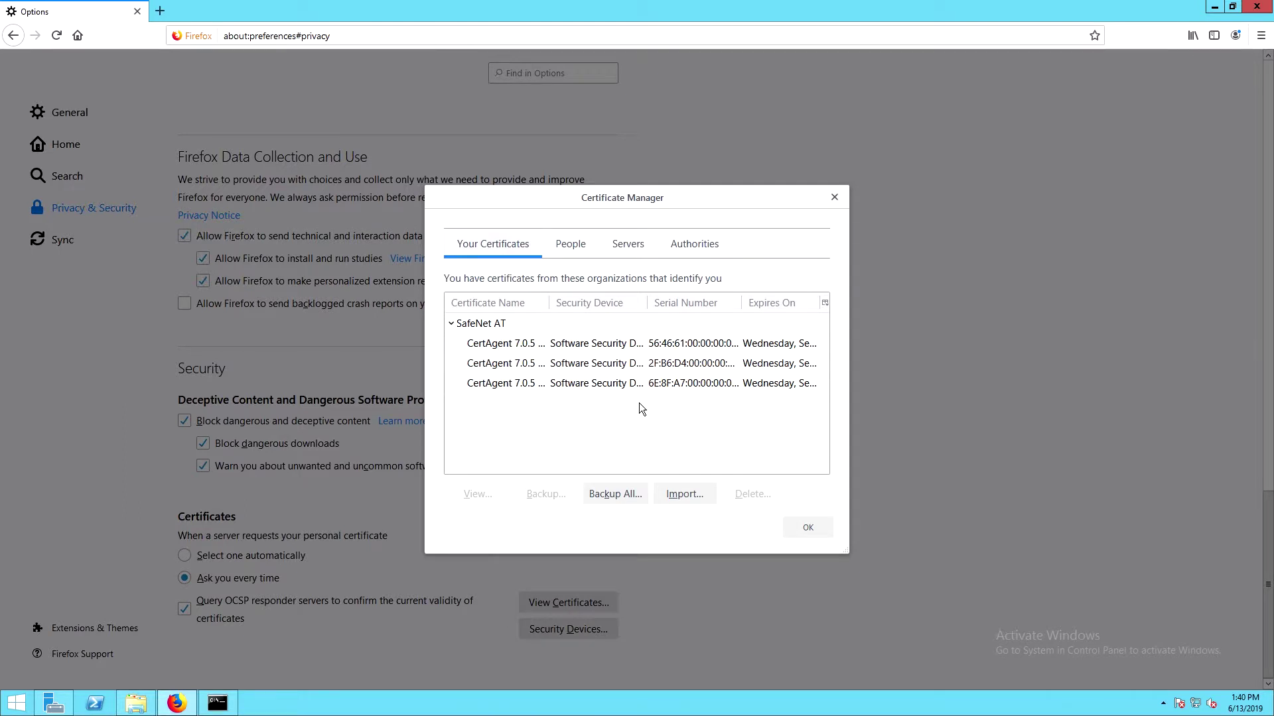
{"action": "left_click", "coordinate": [698, 247]}
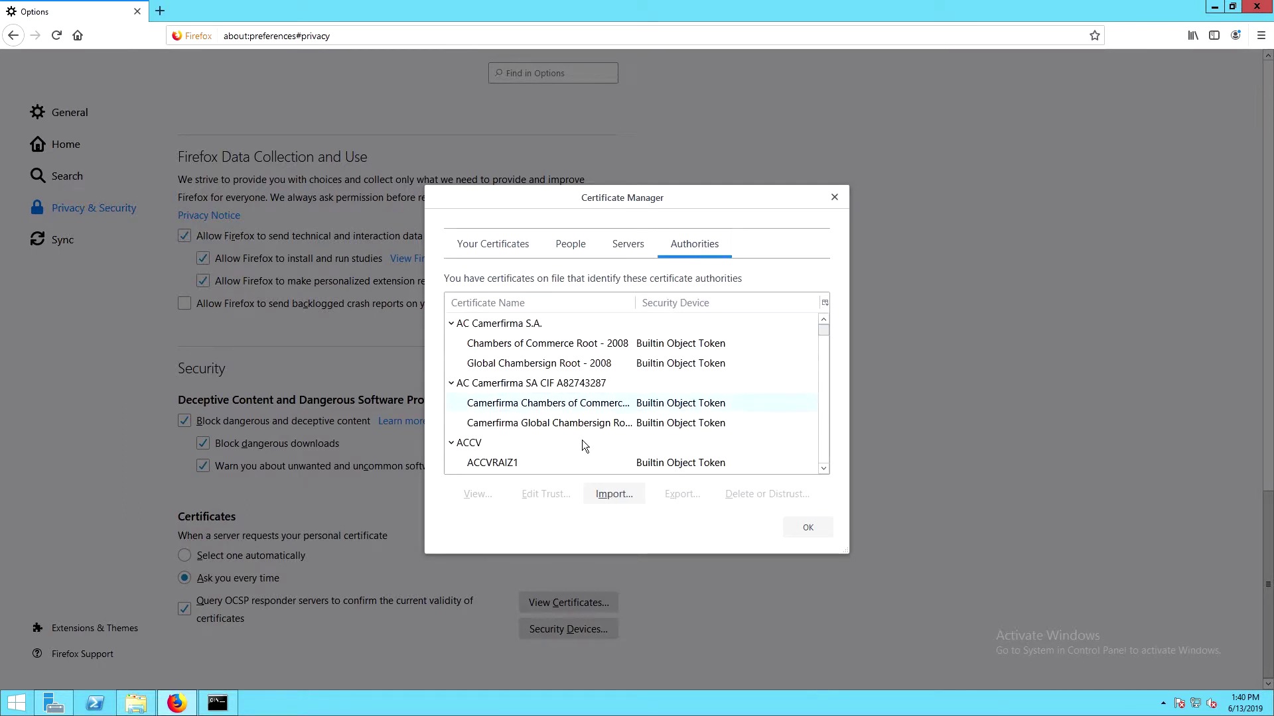
- Import ca-root.der as a trusted authority certificate, then close Certificate Manager
{"action": "left_click", "coordinate": [609, 499]}
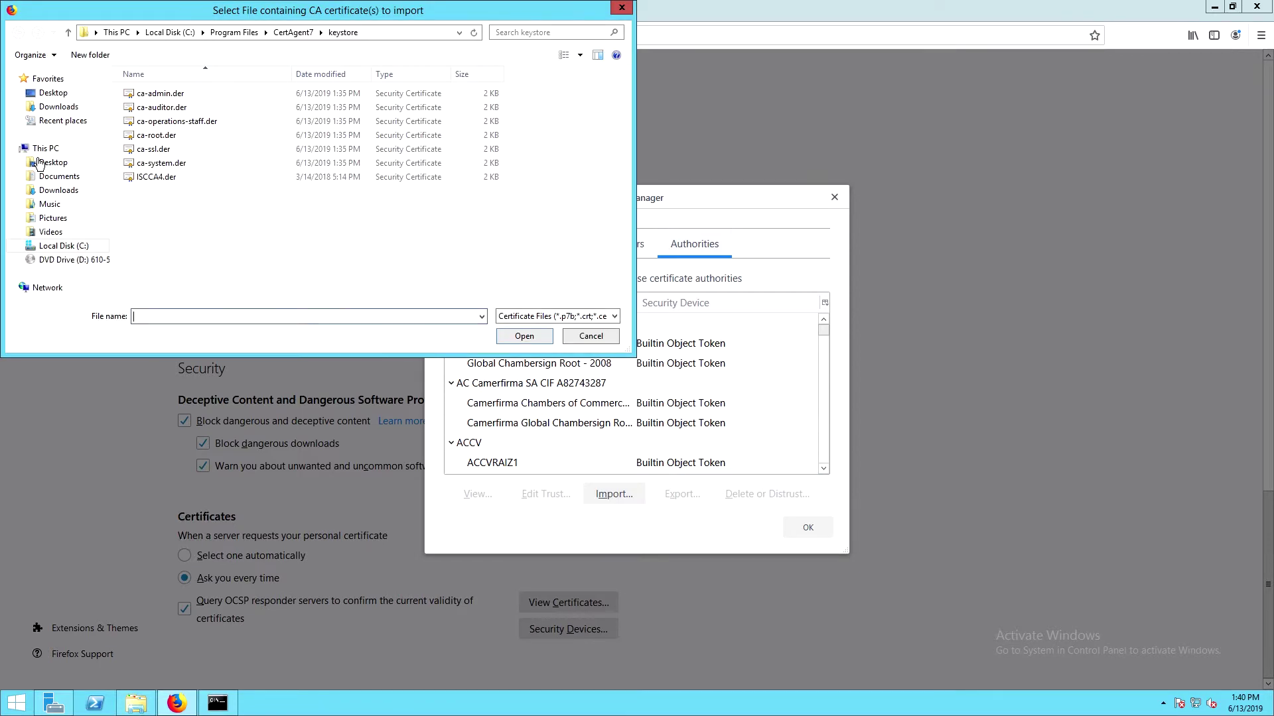
{"action": "left_click", "coordinate": [174, 136]}
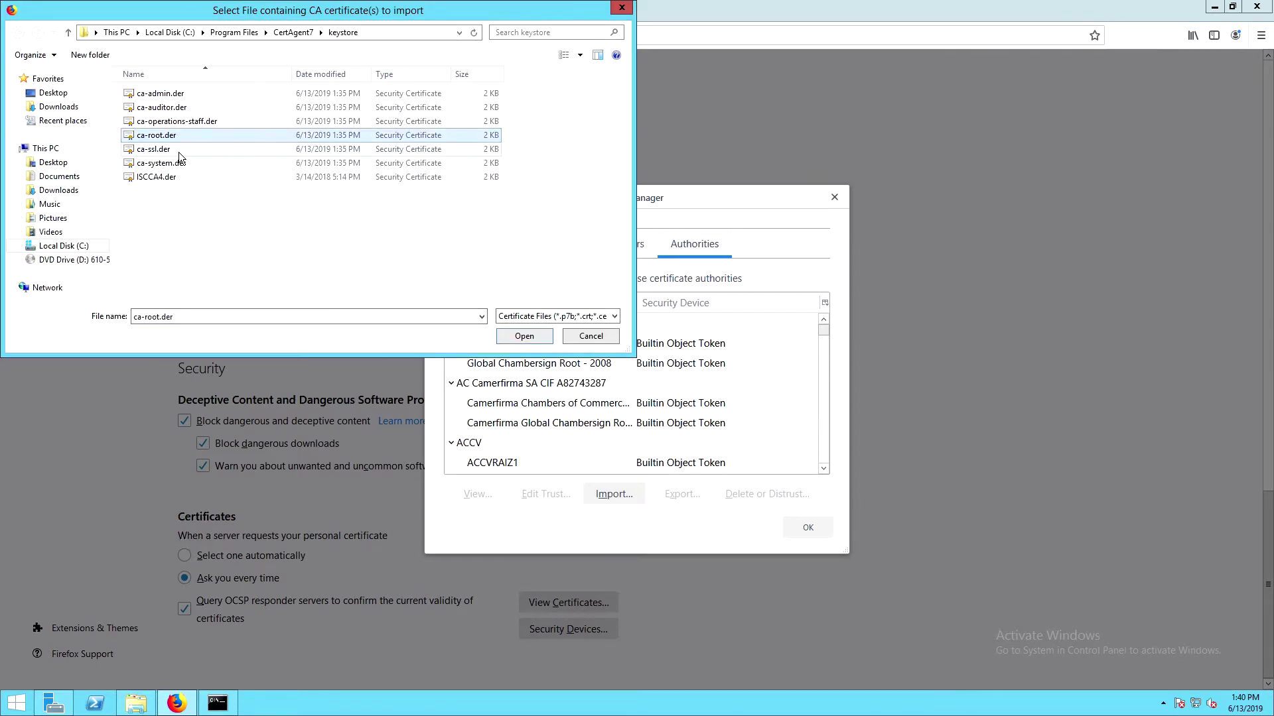
{"action": "left_click", "coordinate": [524, 336]}
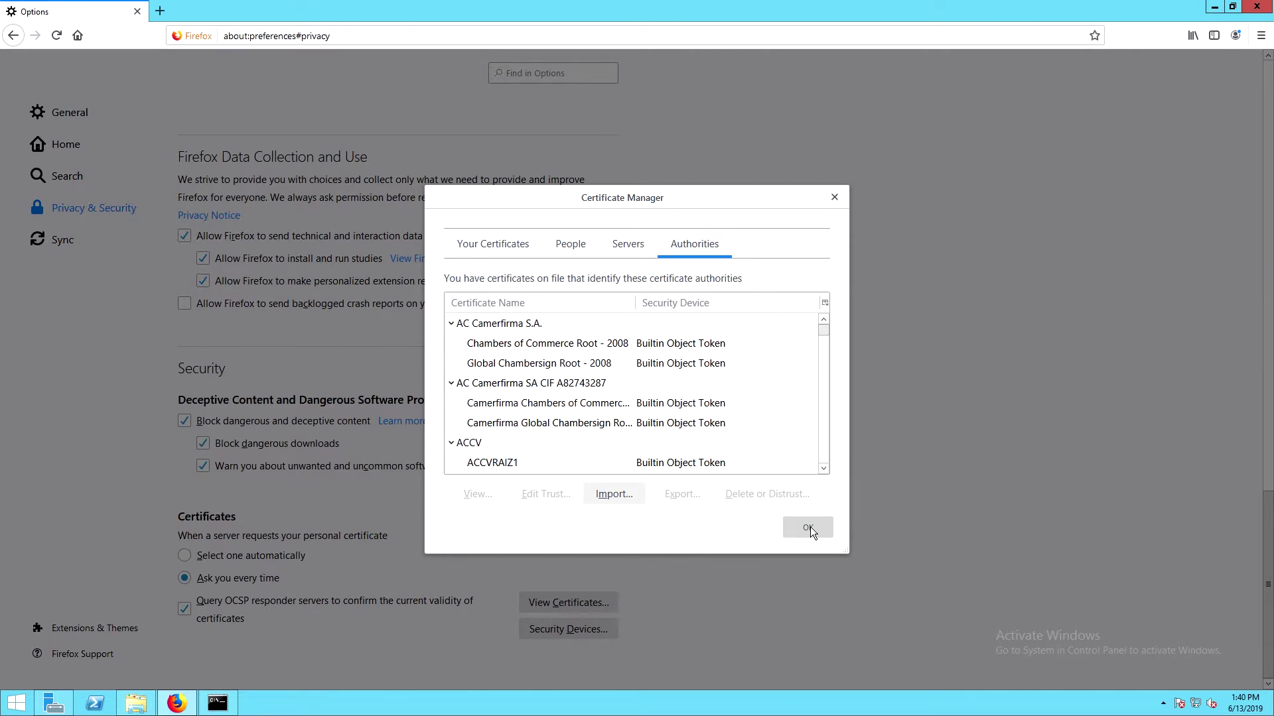
{"action": "left_click", "coordinate": [809, 528]}
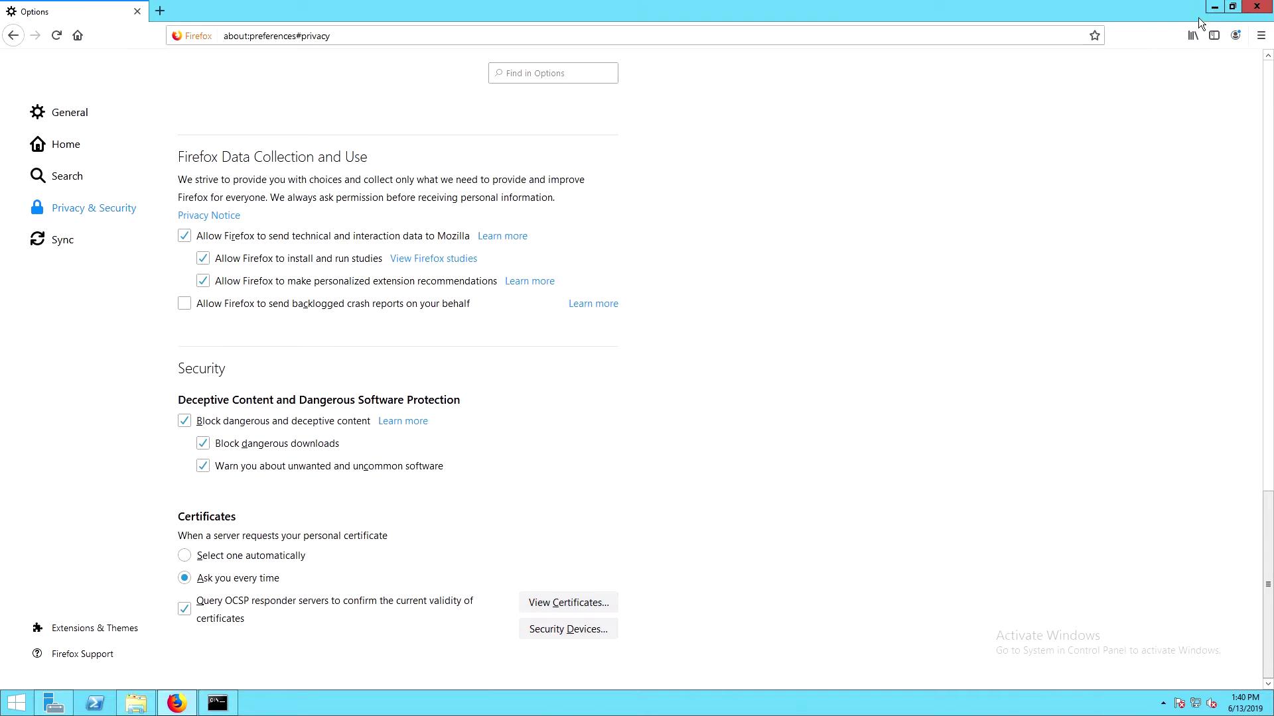
- Minimize Firefox and rerun 'cmu list' in Command Prompt, entering the partition password
{"action": "left_click", "coordinate": [1256, 6]}
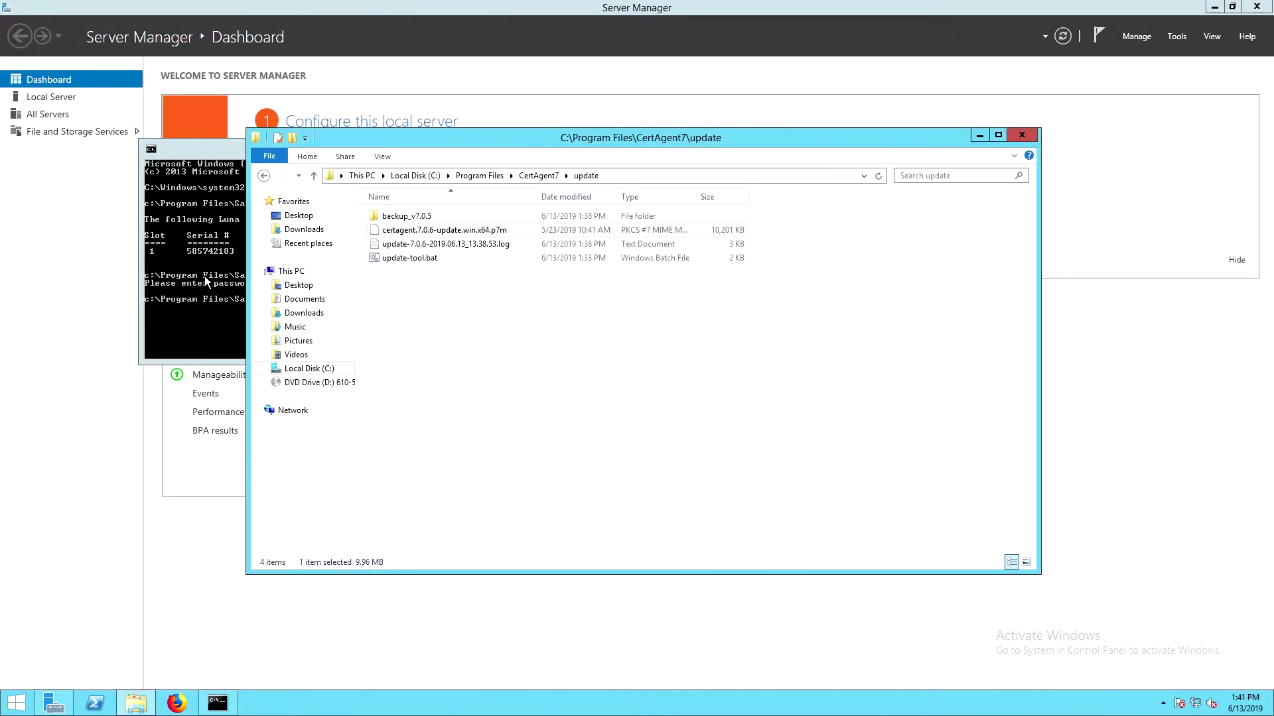
{"action": "left_click", "coordinate": [194, 325]}
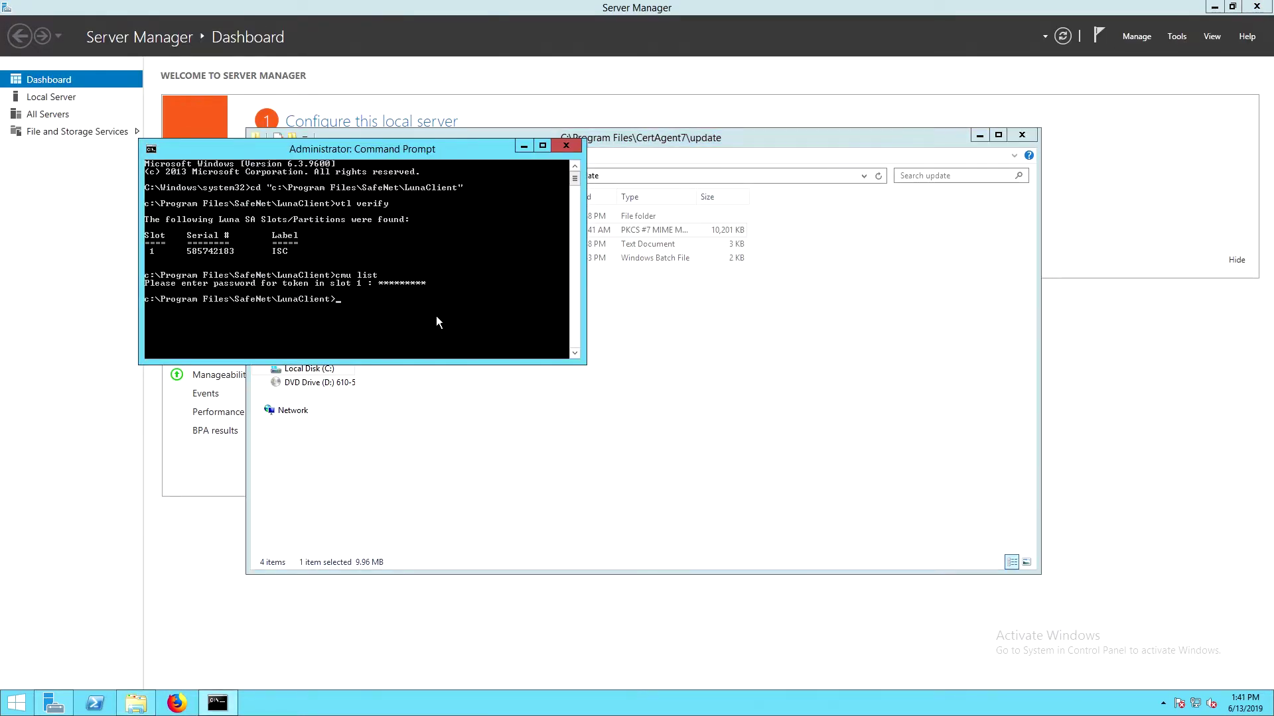
{"action": "key", "text": "Up"}
{"action": "key", "text": "Return"}
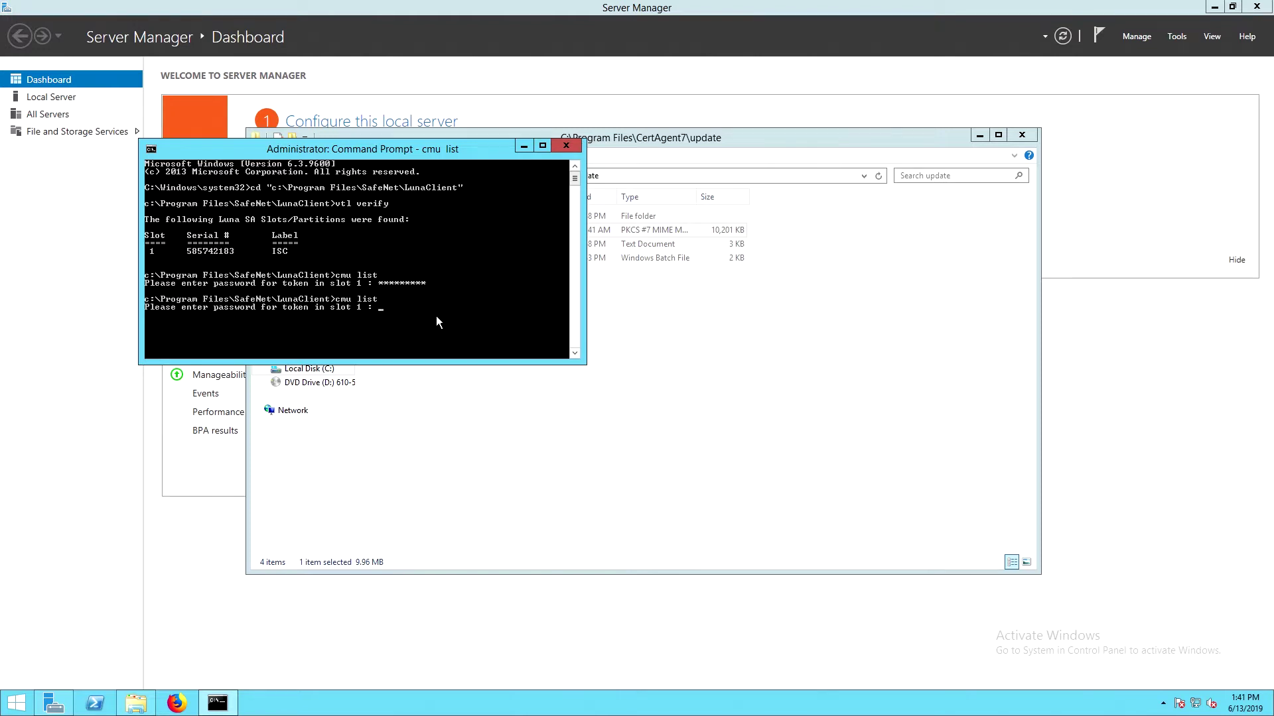
{"action": "type", "text": "**"}
{"action": "key", "text": "Return"}
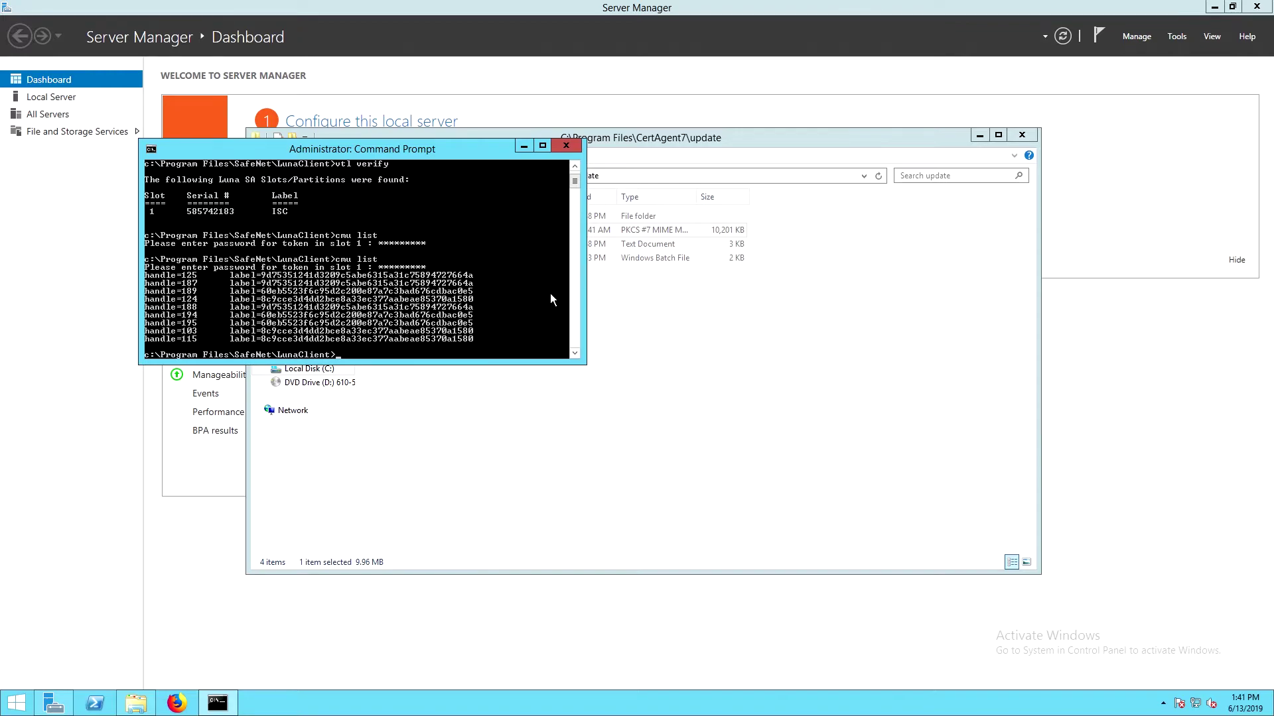
- Launch CertAgent 7 PIN Entry, submit the system PIN, and close the finished console
{"action": "left_click", "coordinate": [16, 702]}
{"action": "left_click", "coordinate": [88, 681]}
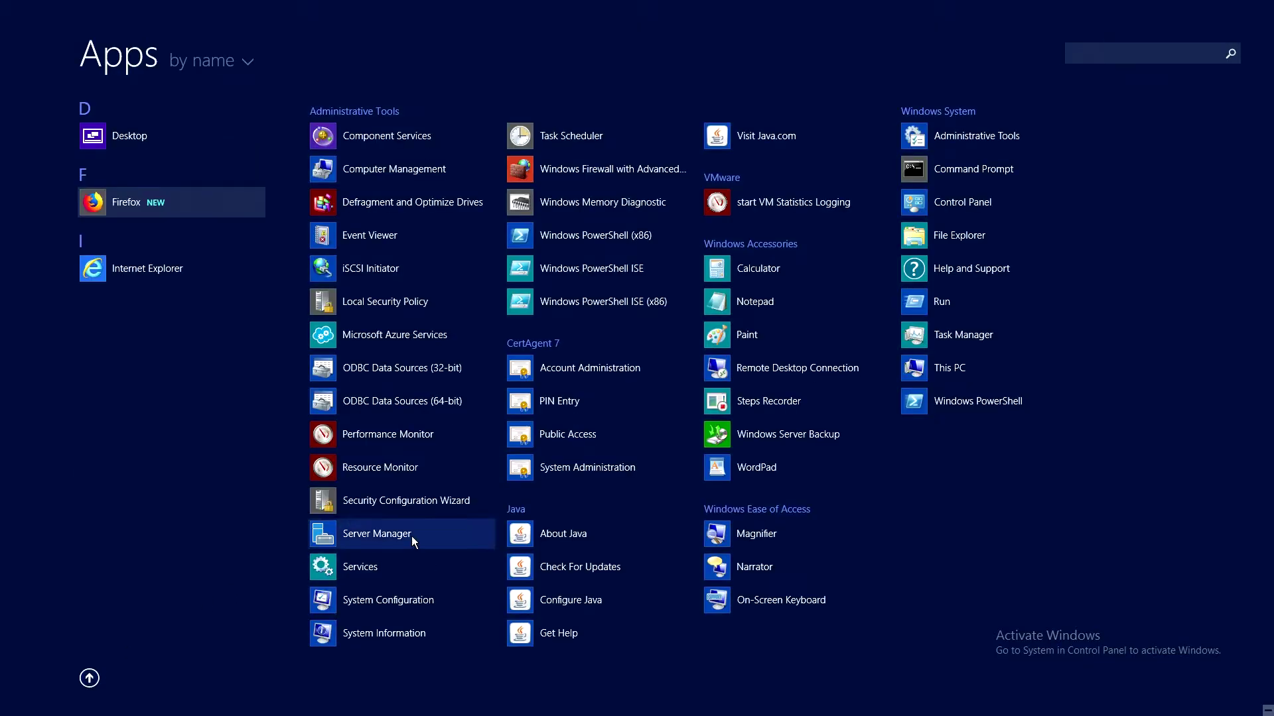
{"action": "left_click", "coordinate": [572, 405]}
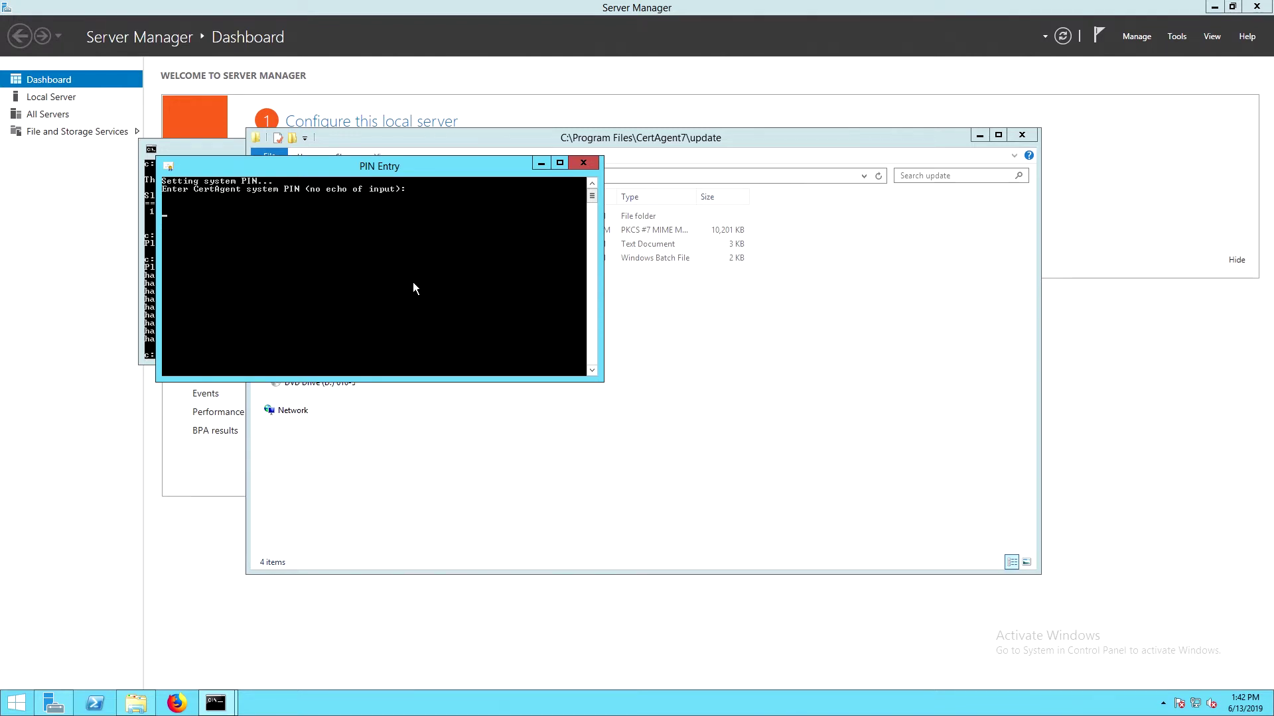
{"action": "key", "text": "Return"}
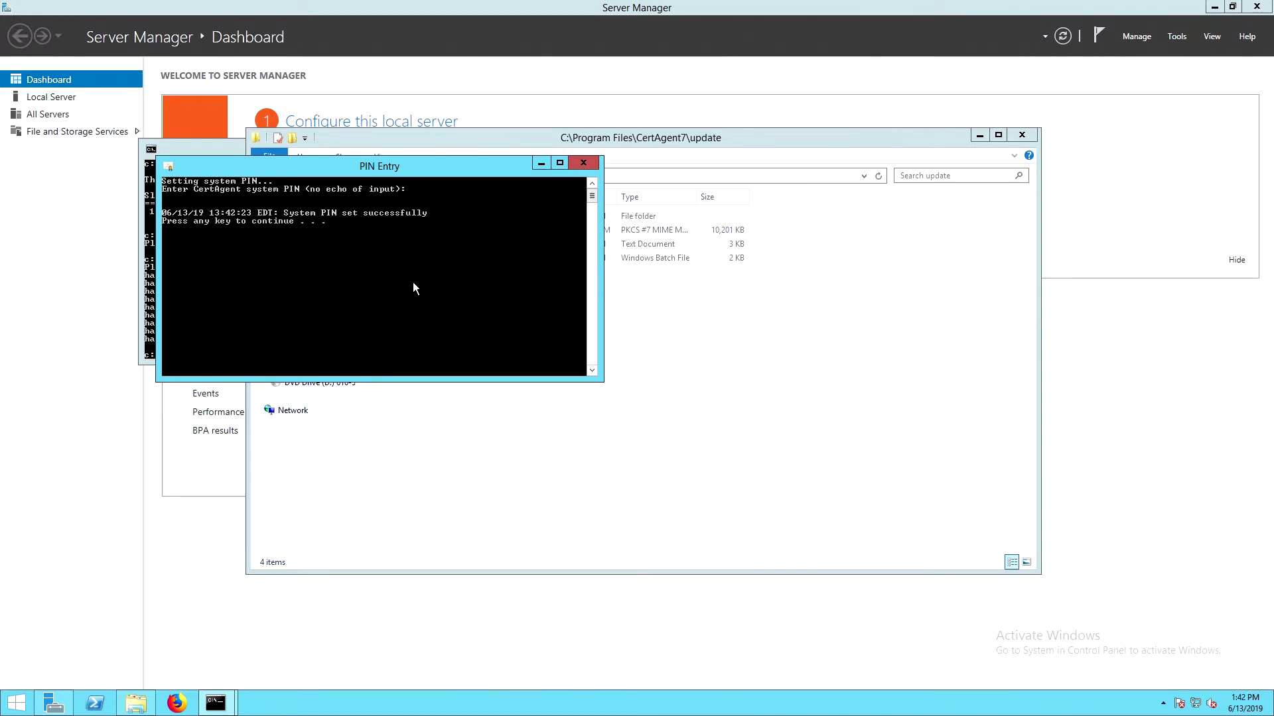
{"action": "key", "text": "Return"}
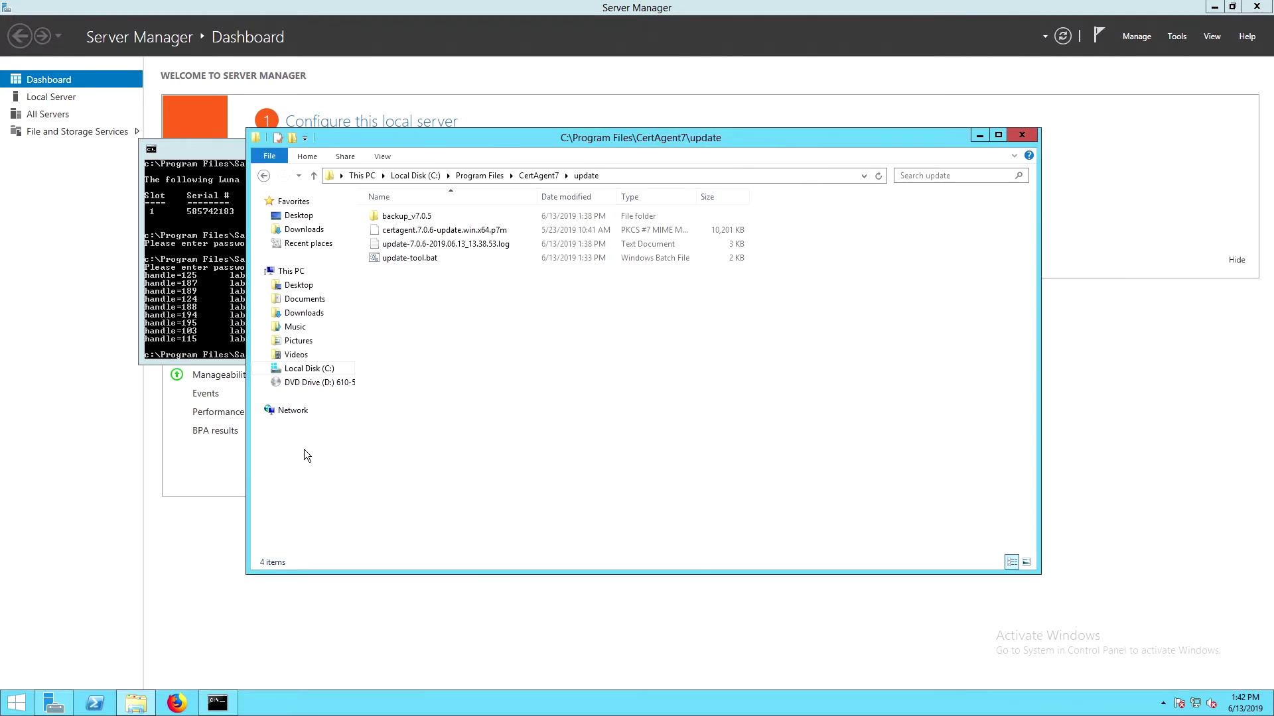
- Launch CertAgent 7 System Administration from the Start apps list
{"action": "left_click", "coordinate": [14, 708]}
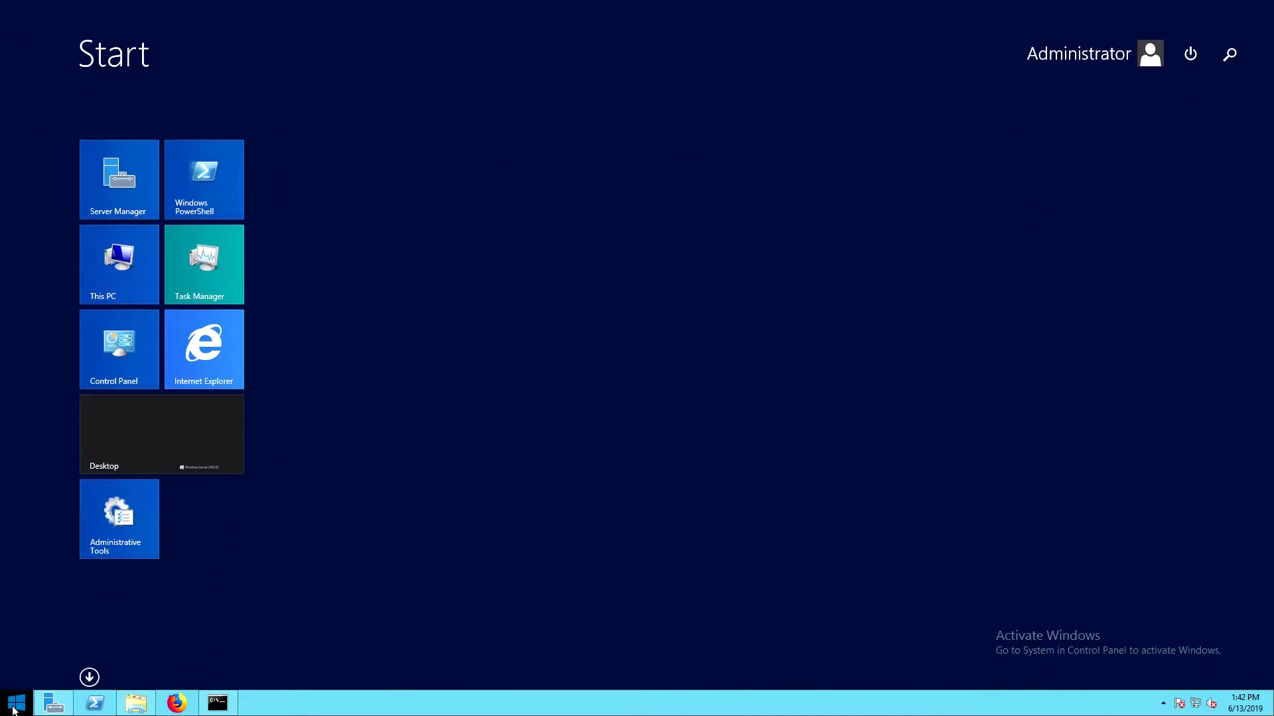
{"action": "left_click", "coordinate": [89, 677]}
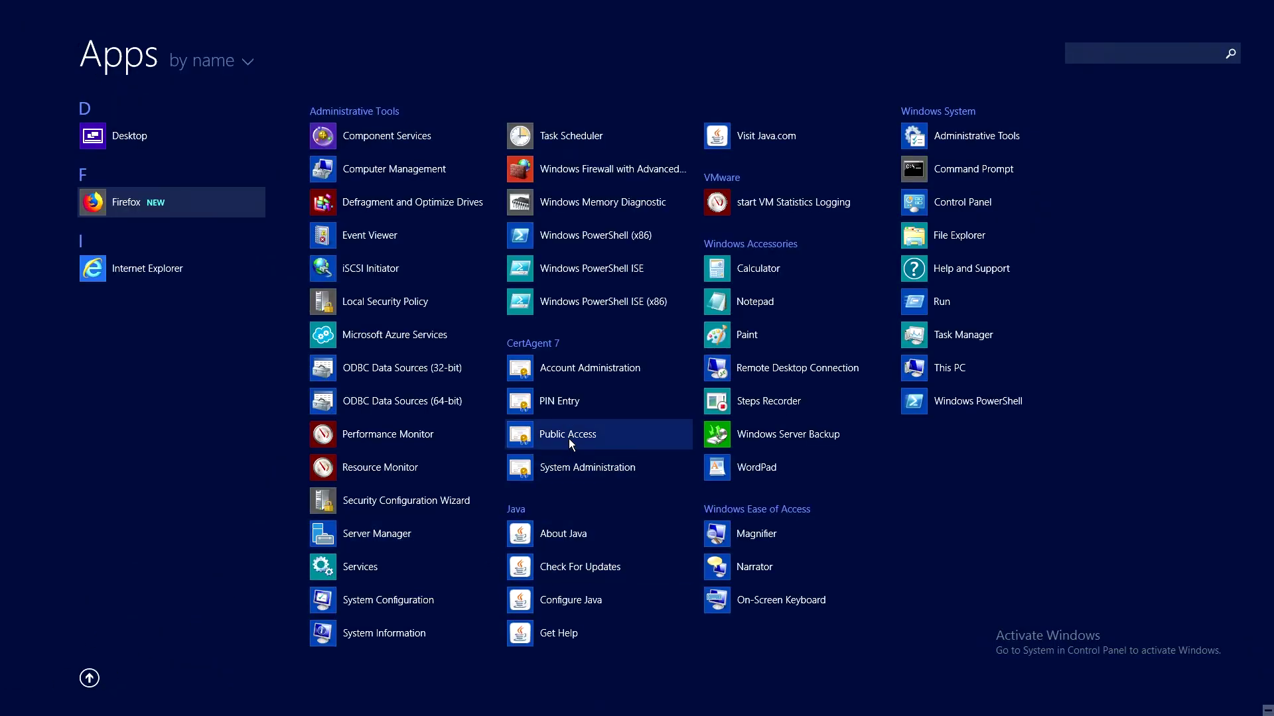
{"action": "left_click", "coordinate": [575, 468]}
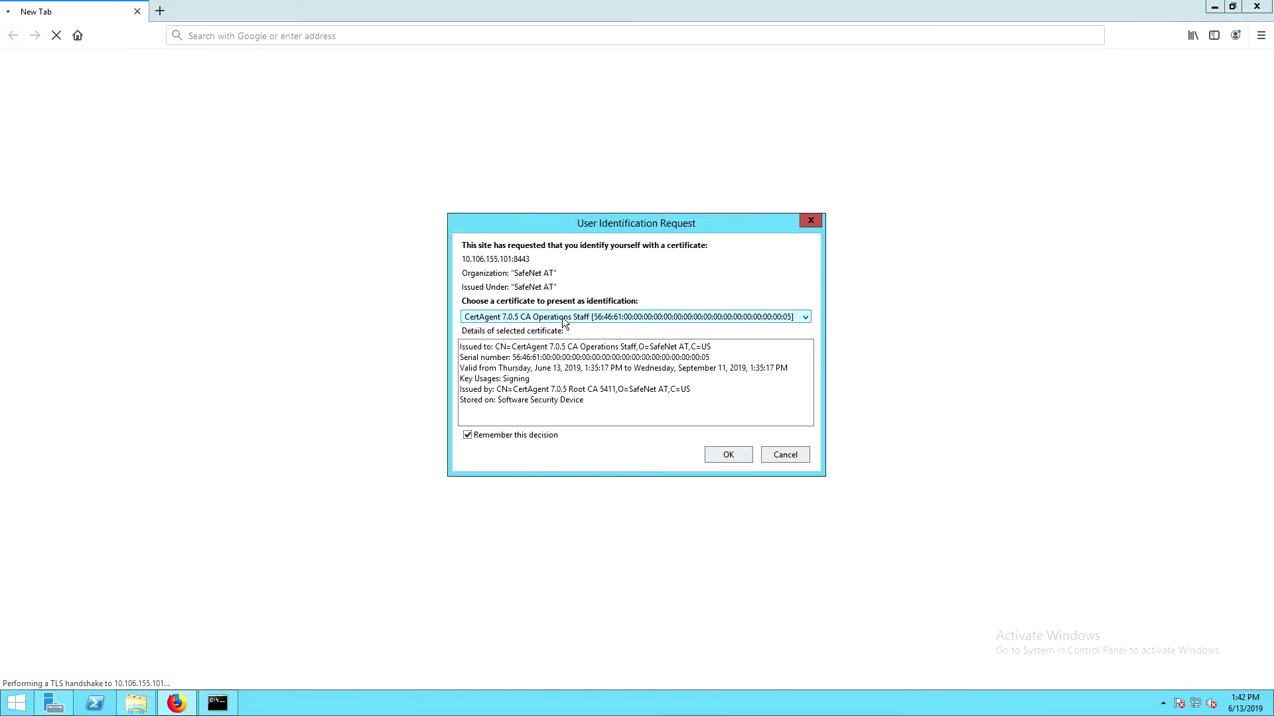
- Present the CertAgent 7.0.5 Administrator certificate to log in as site administrator
{"action": "left_click", "coordinate": [806, 318]}
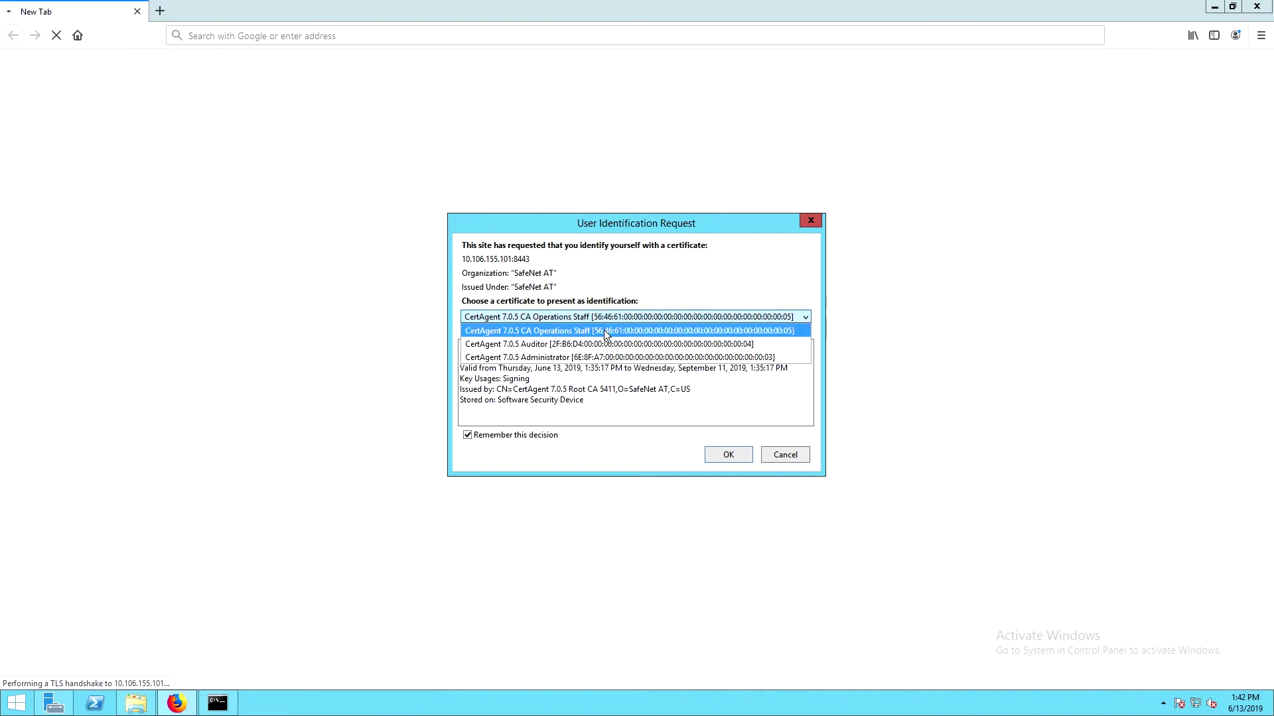
{"action": "left_click", "coordinate": [566, 357]}
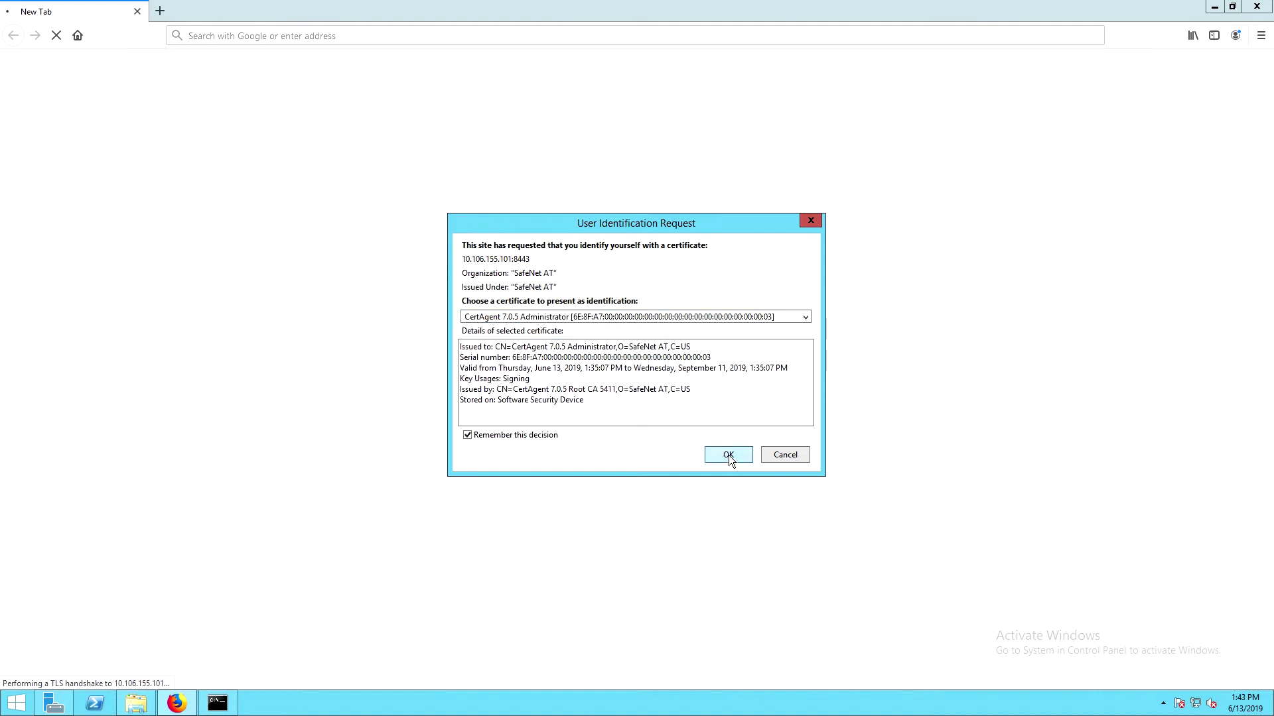
{"action": "left_click", "coordinate": [728, 455]}
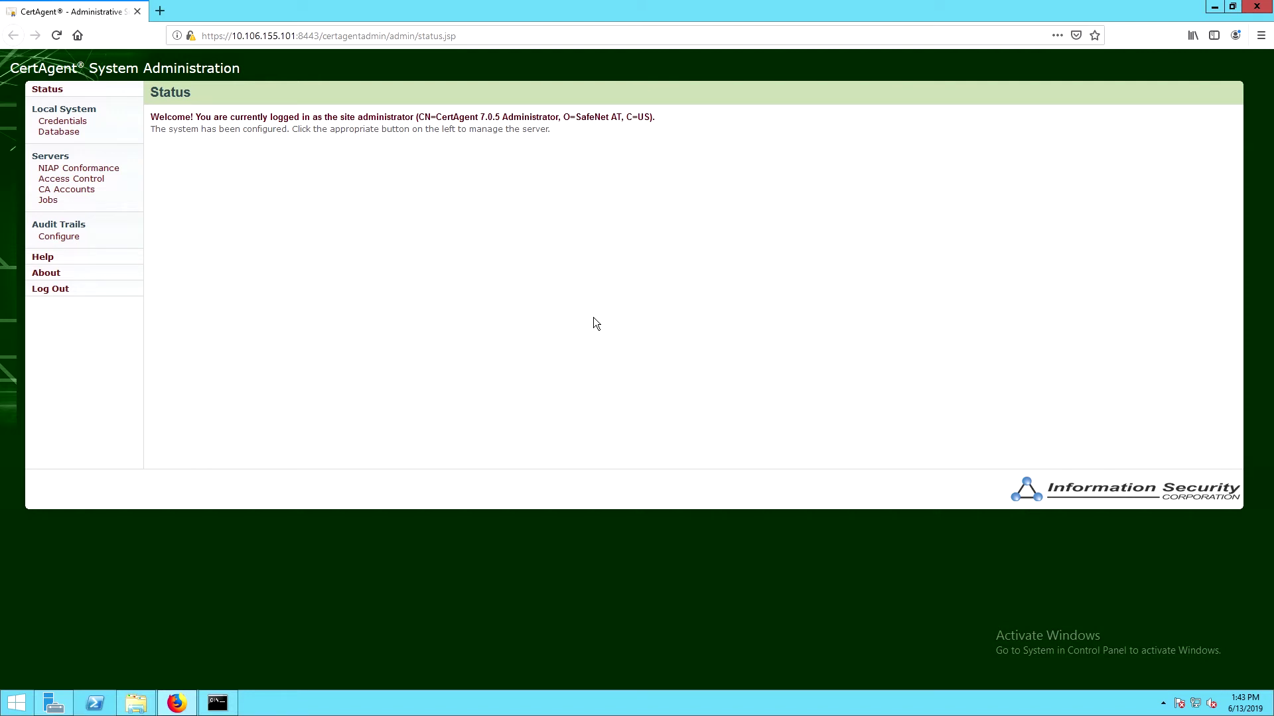
- Open Local System Credentials and highlight the cryptoki.dll library and ISC label lines
{"action": "left_click", "coordinate": [85, 125]}
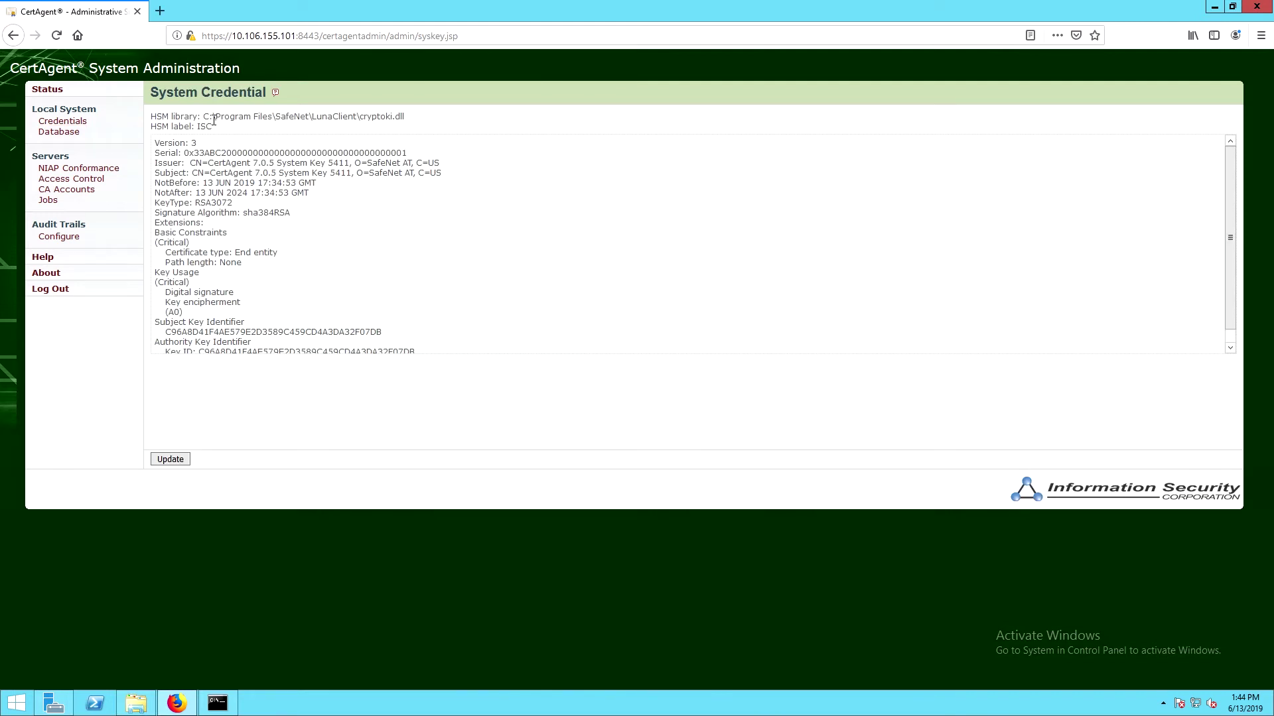
{"action": "left_click_drag", "start_coordinate": [215, 124], "coordinate": [150, 122]}
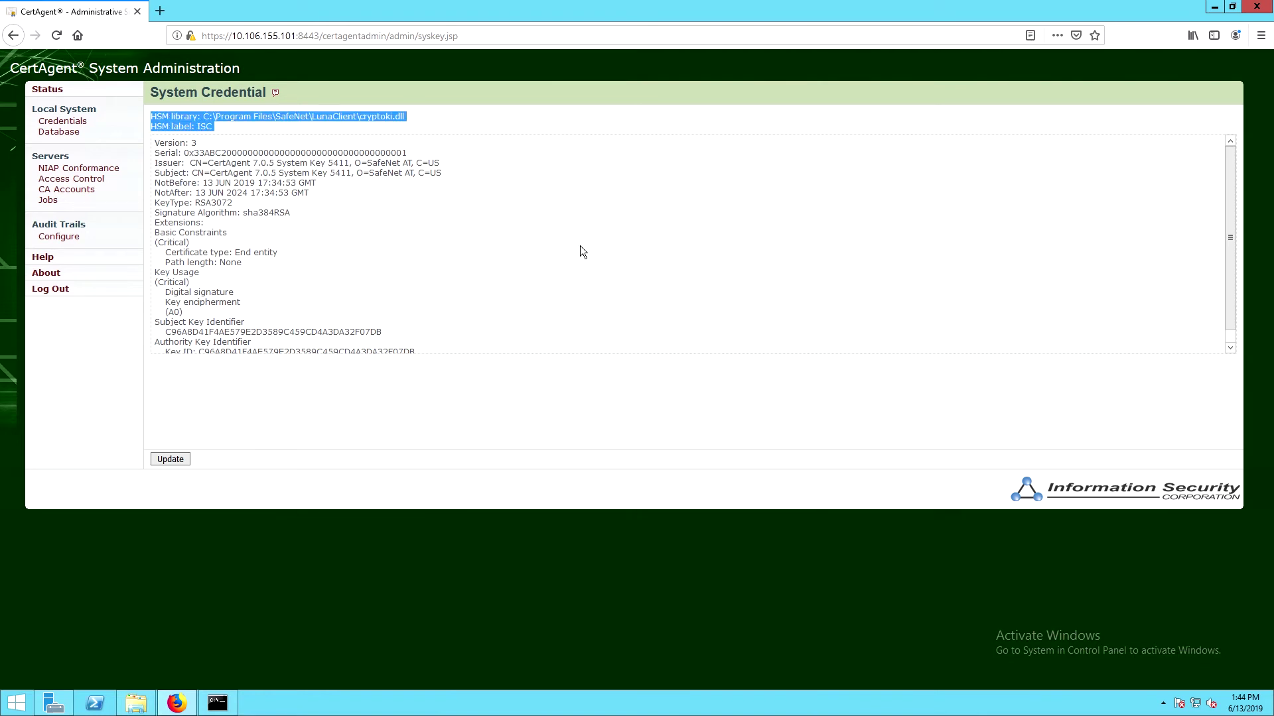